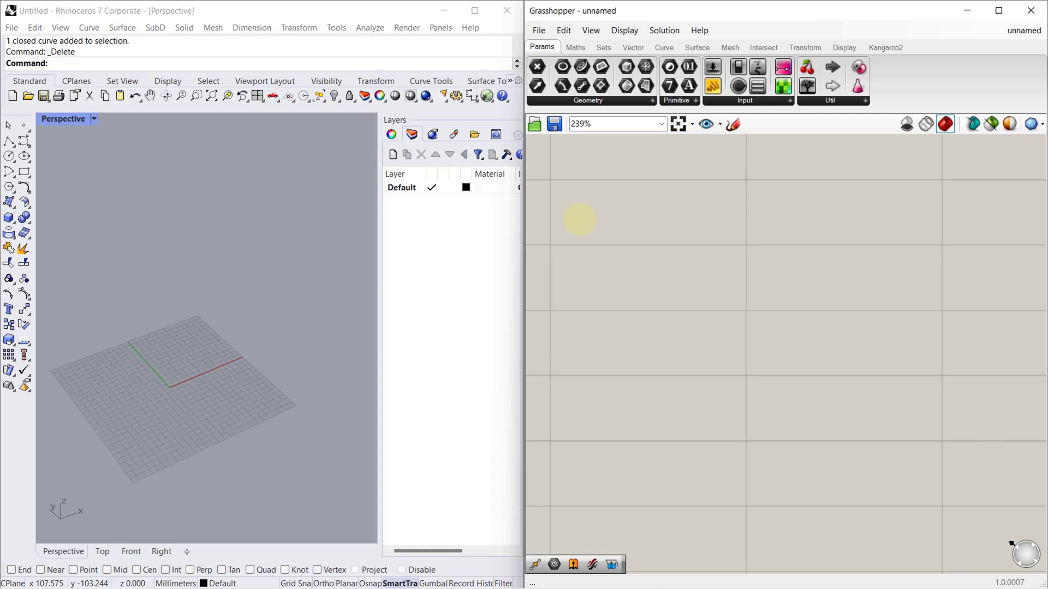
Activate the empty Rhino Perspective viewport beside the blank Grasshopper definition
click(63, 232)
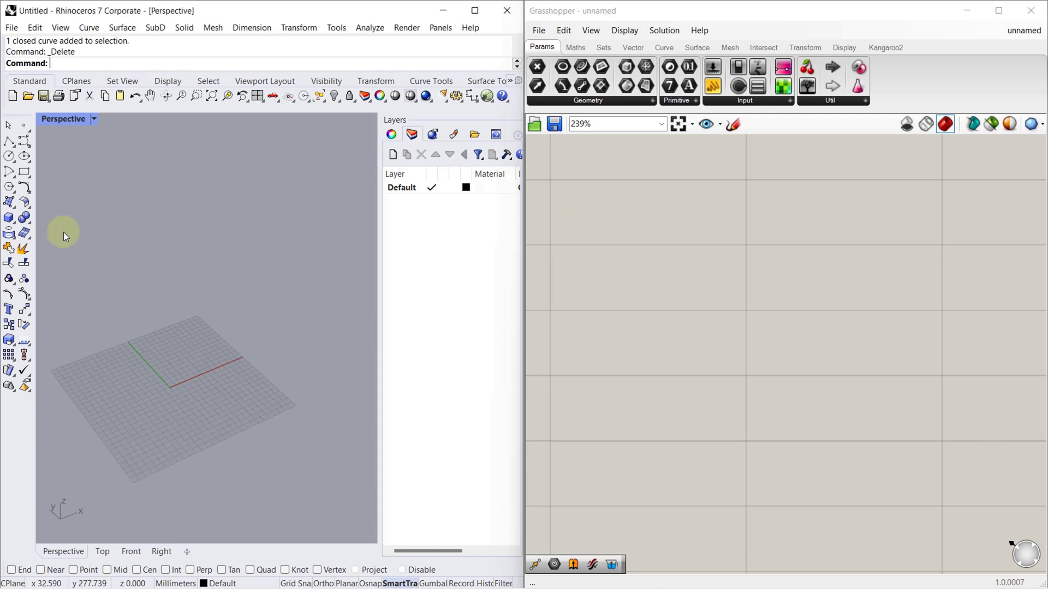
Draw a 25 x 25 square centred on the origin with Rectangle: Center
click(28, 176)
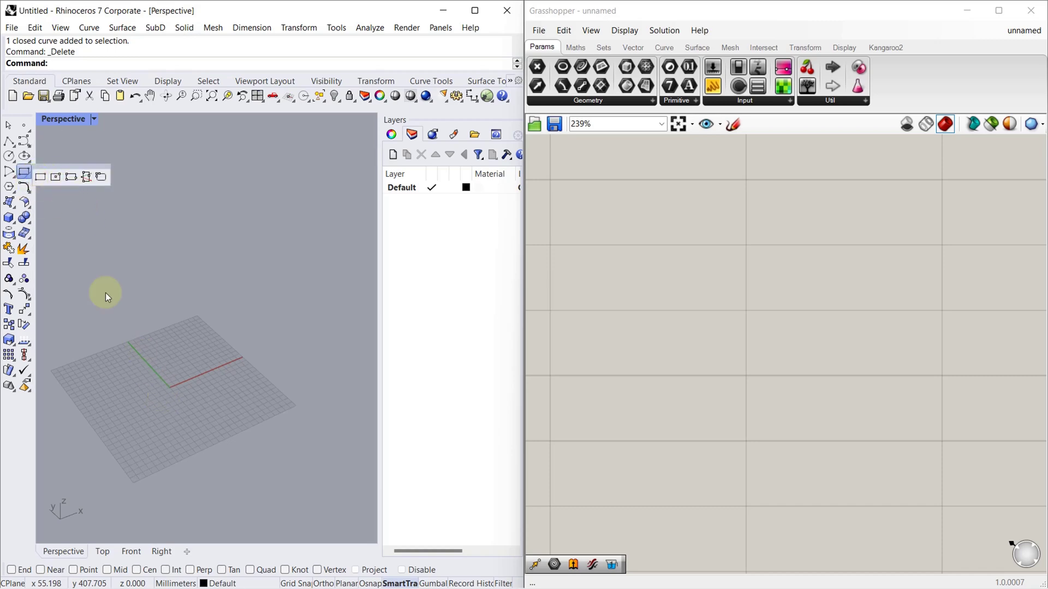
click(57, 182)
scroll(140, 361, up, 3)
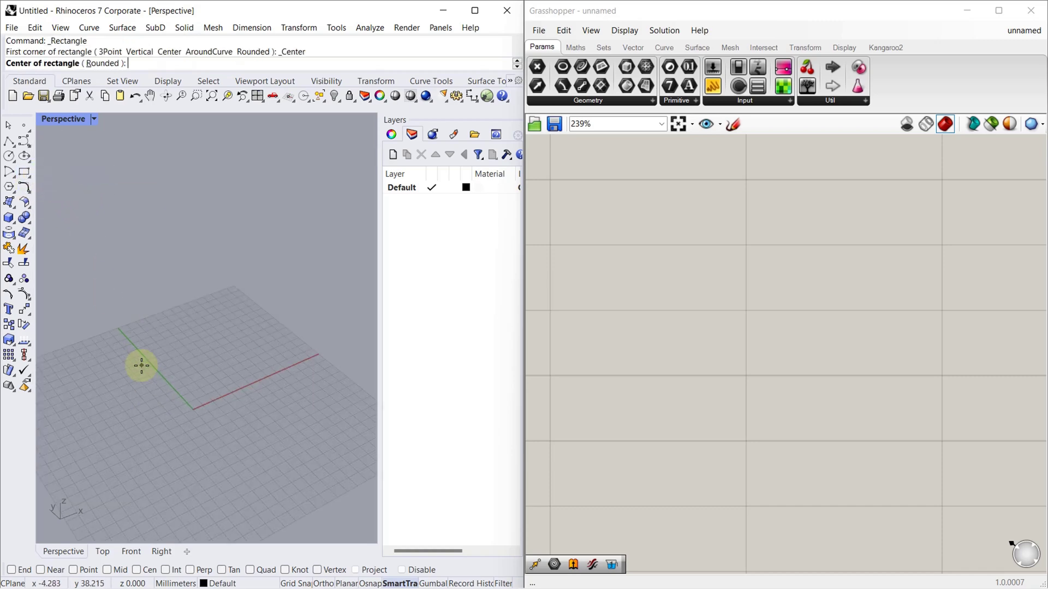
click(205, 417)
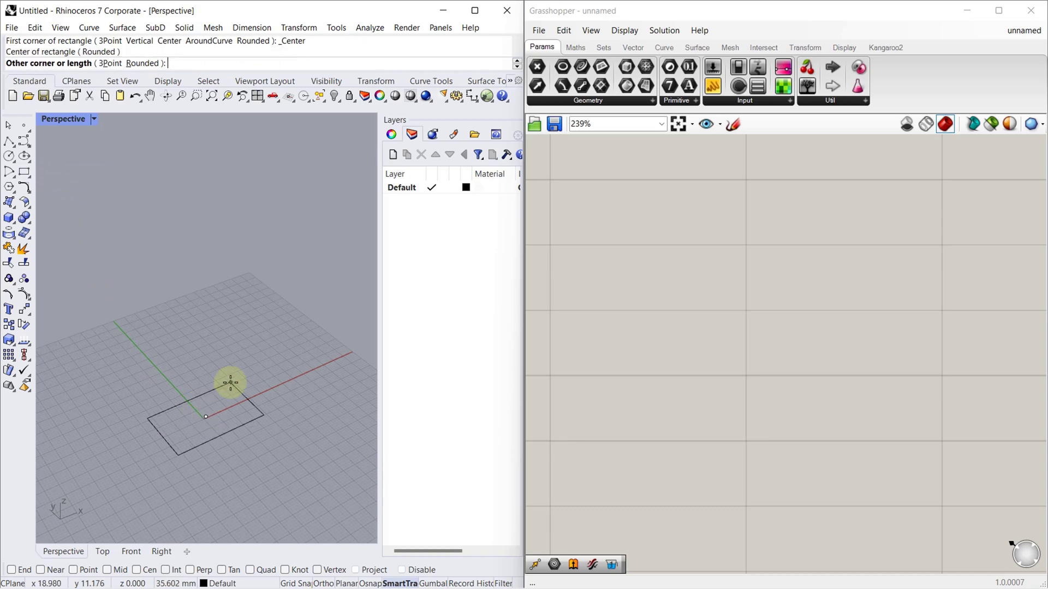
text(25)
key(Return)
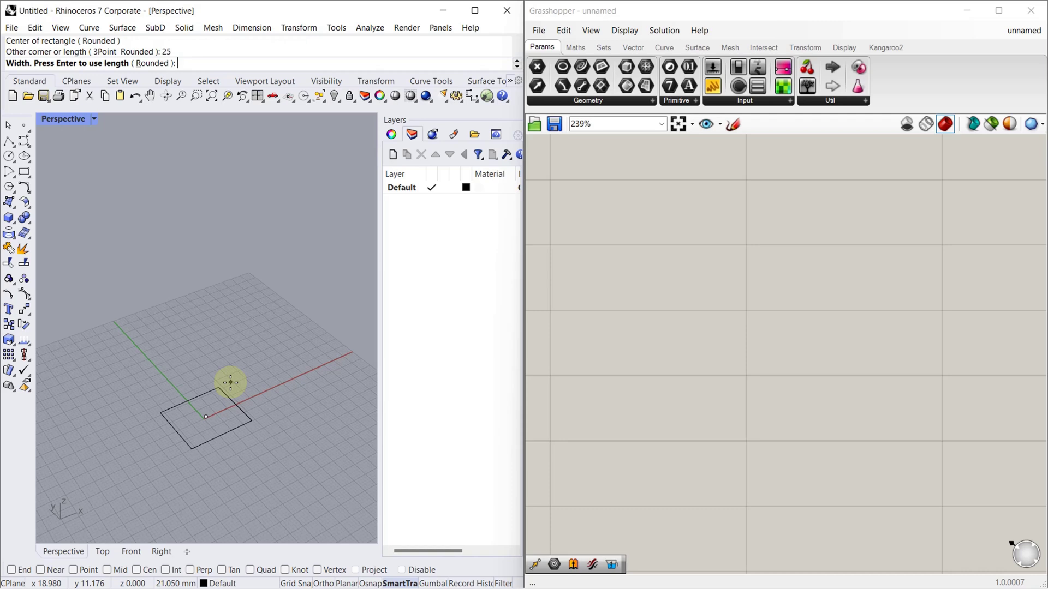
key(Return)
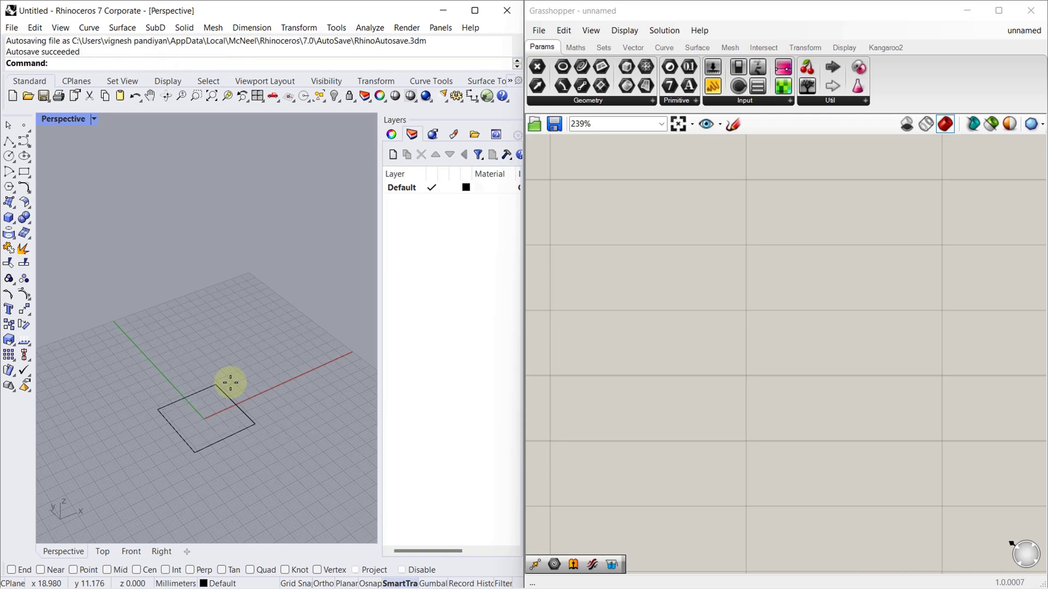
Extrude the square 25 upward with ExtrudeCrv to form an open box
text(ExtrudeCrv)
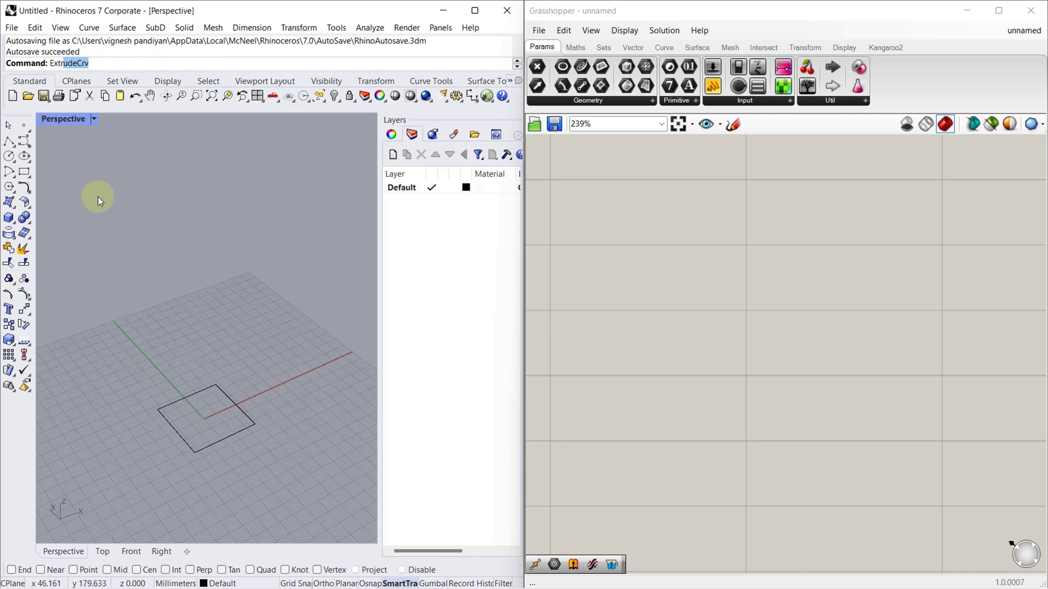
key(Return)
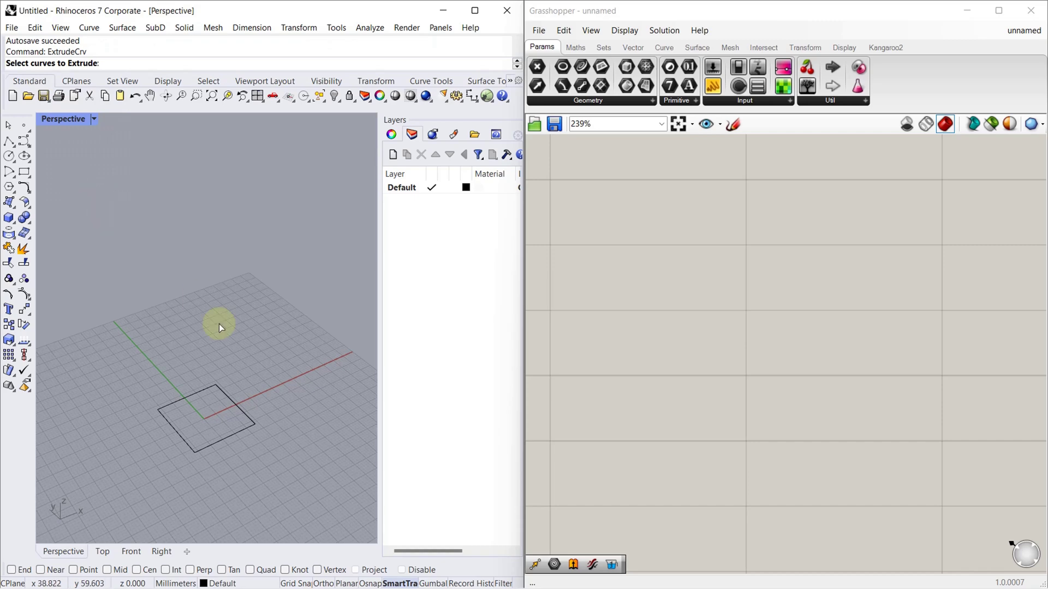
click(238, 410)
key(Return)
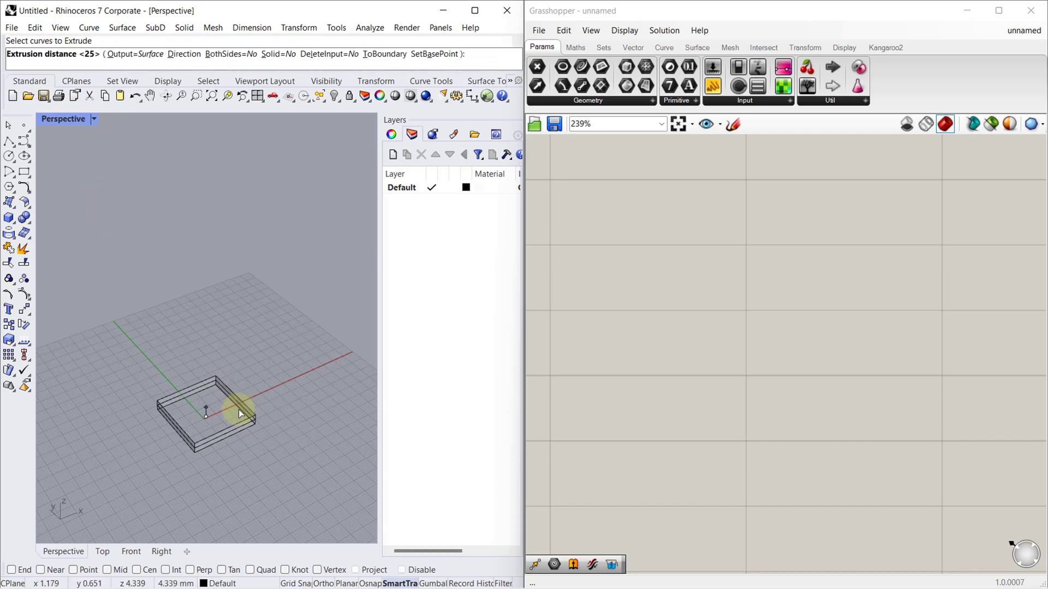
key(Return)
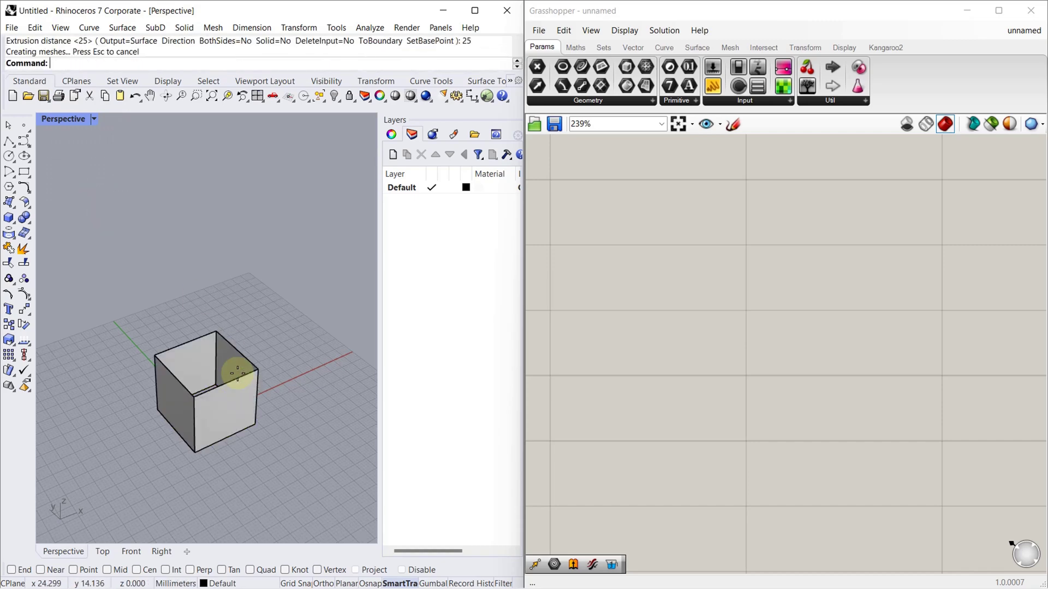
scroll(237, 373, down, 5)
Add a Grasshopper Geometry parameter and set it to reference the extruded cube
scroll(134, 346, down, 2)
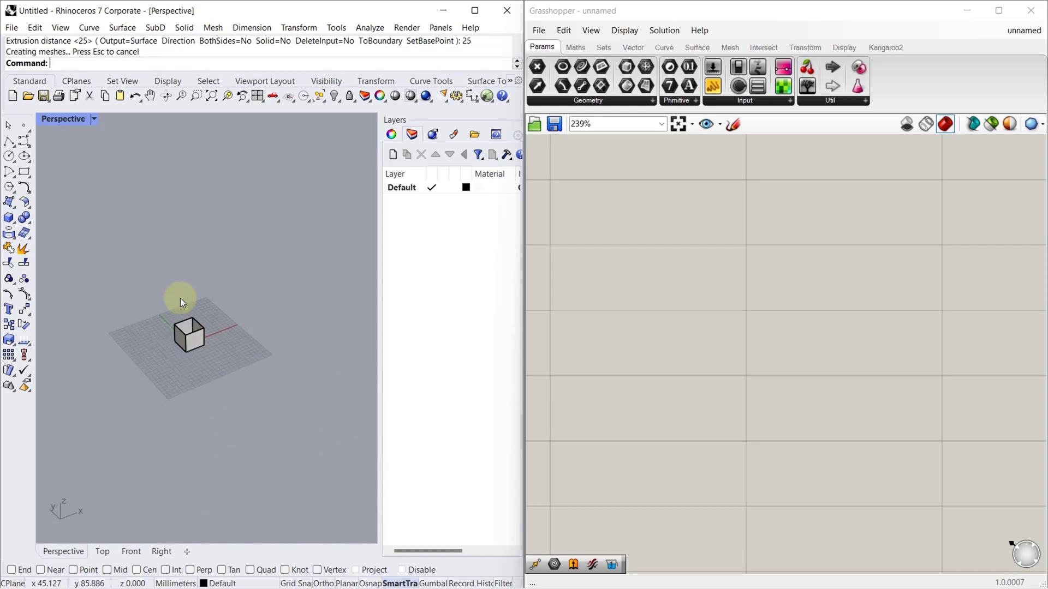
double_click(714, 332)
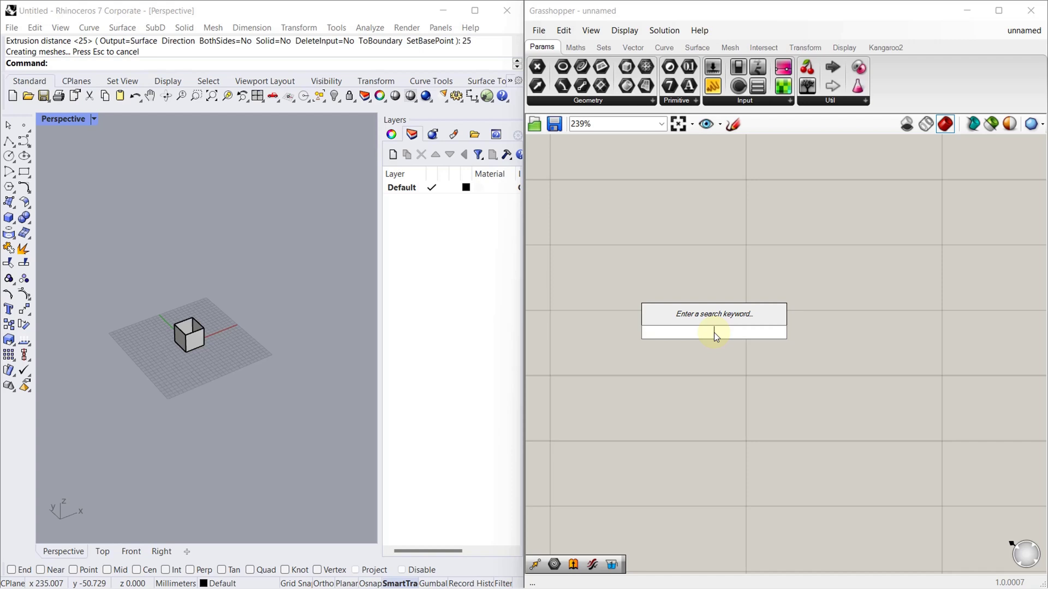
text(geo)
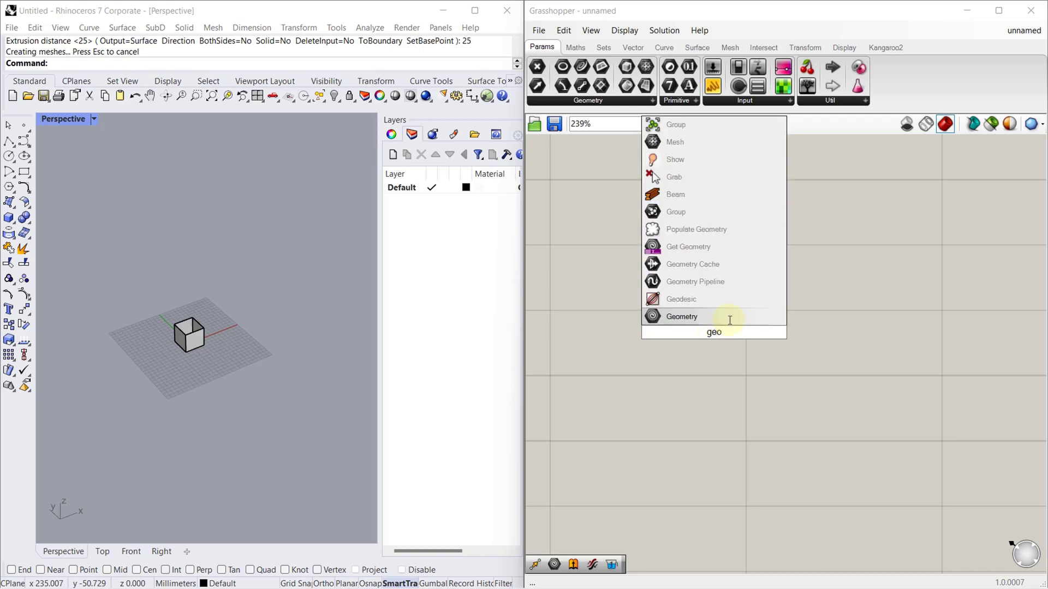
click(733, 317)
right_click(710, 329)
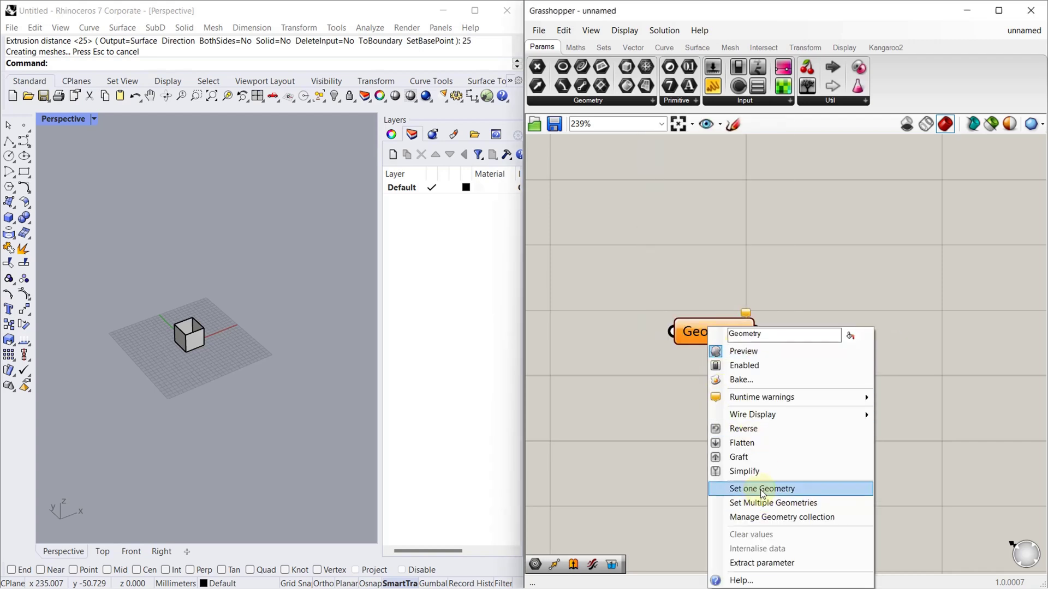
click(731, 487)
click(192, 337)
scroll(237, 359, up, 2)
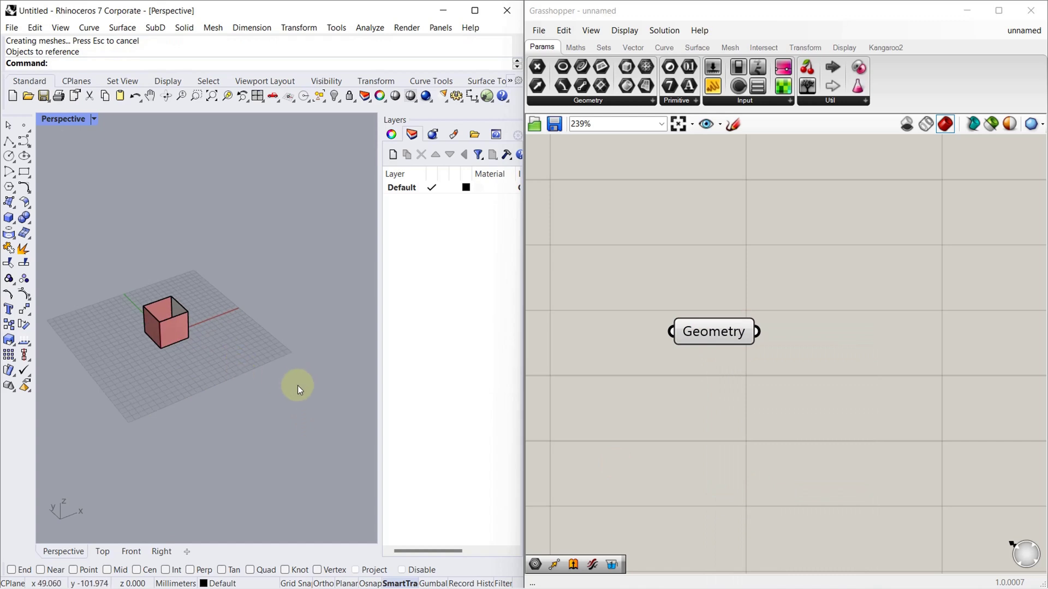
Hide the original Rhino cube so only the Grasshopper preview remains
click(164, 329)
middle_click(165, 331)
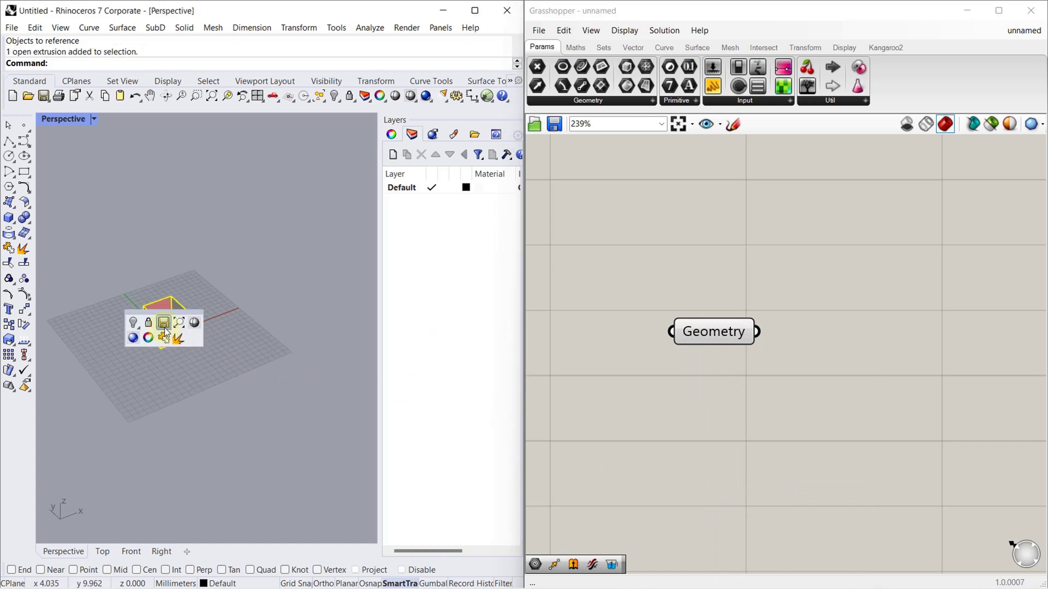
click(130, 320)
scroll(165, 327, up, 10)
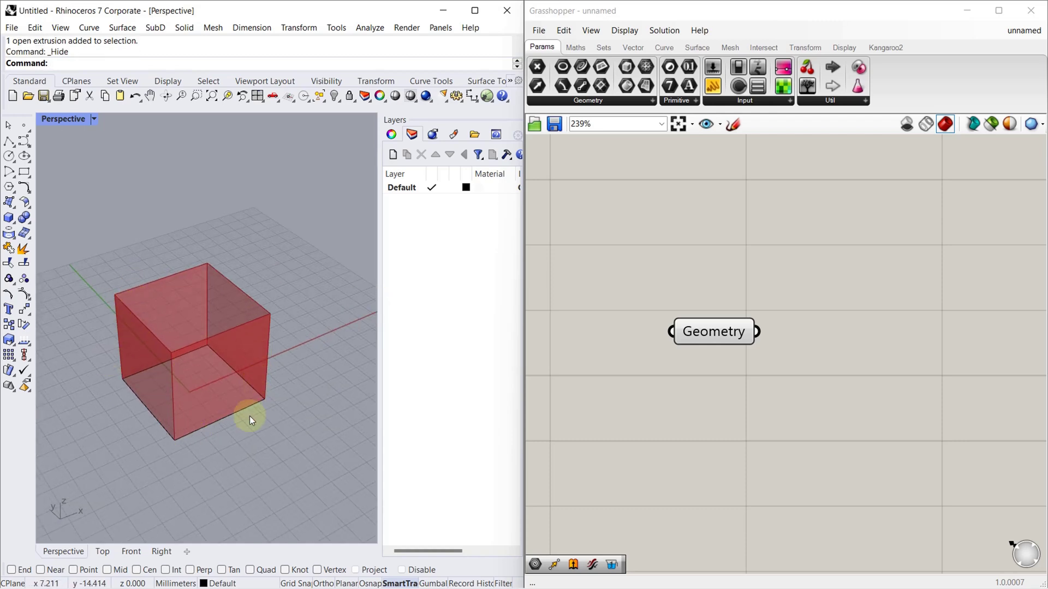
scroll(260, 384, down, 5)
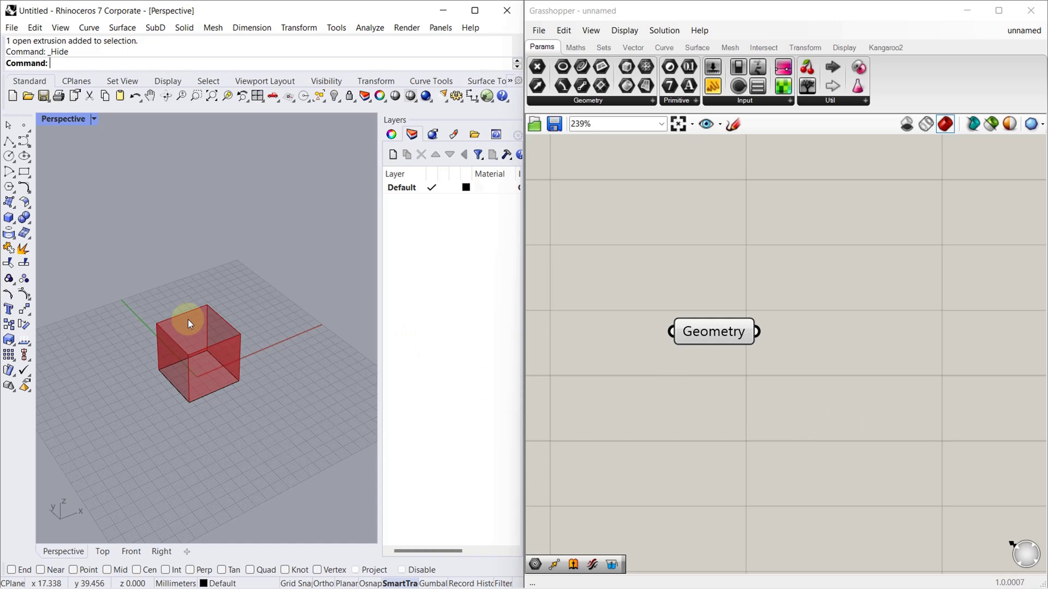
scroll(136, 316, down, 2)
scroll(105, 356, down, 2)
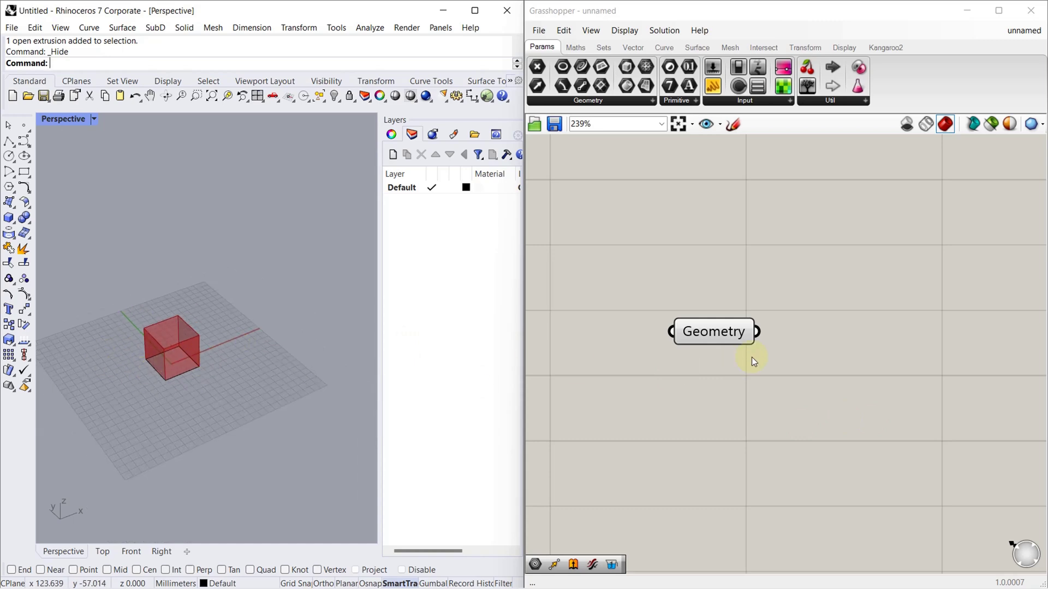
Add a Move component fed by the Geometry parameter, arranging both on the canvas
double_click(862, 384)
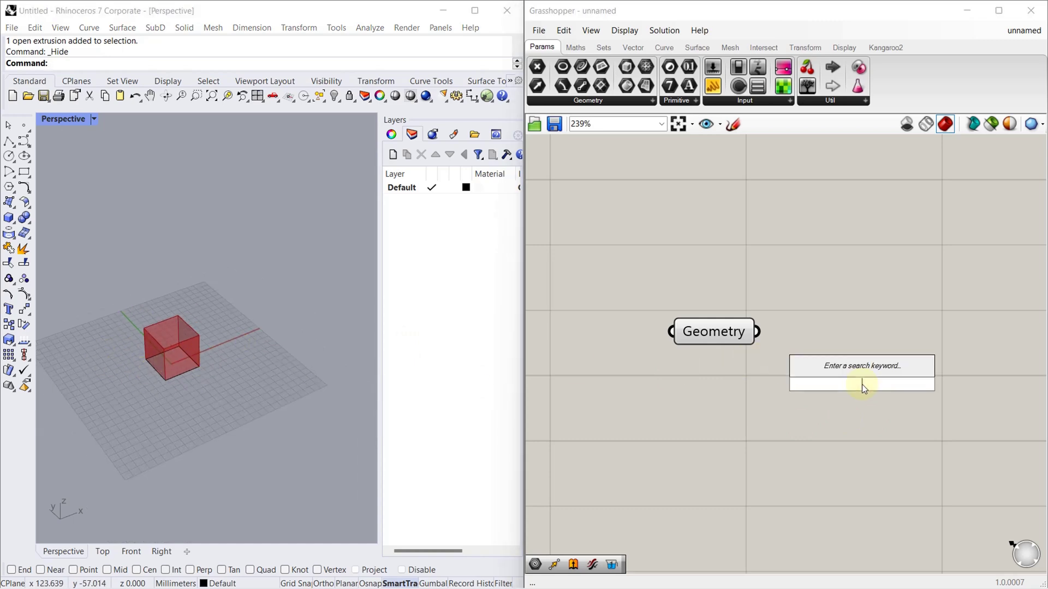
text(move)
click(854, 367)
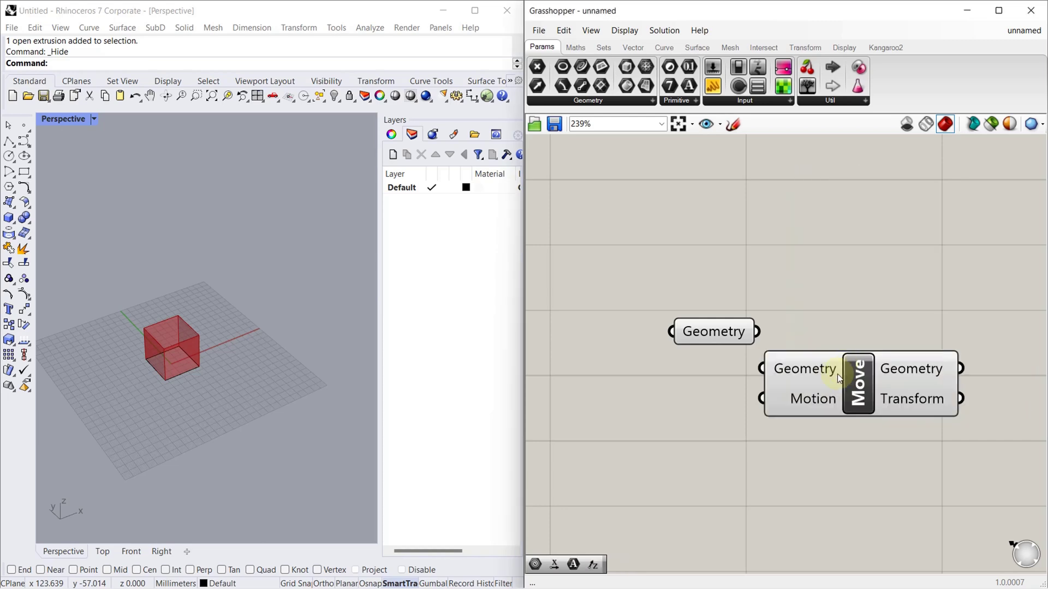
drag(837, 375, 866, 355)
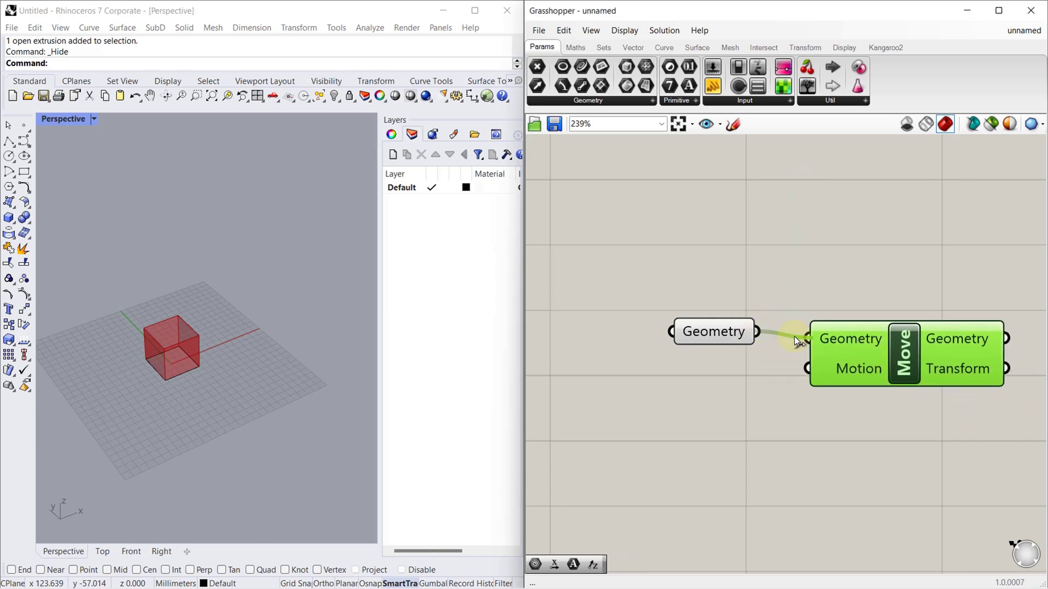
drag(794, 336, 807, 338)
drag(715, 333, 692, 326)
drag(865, 362, 866, 356)
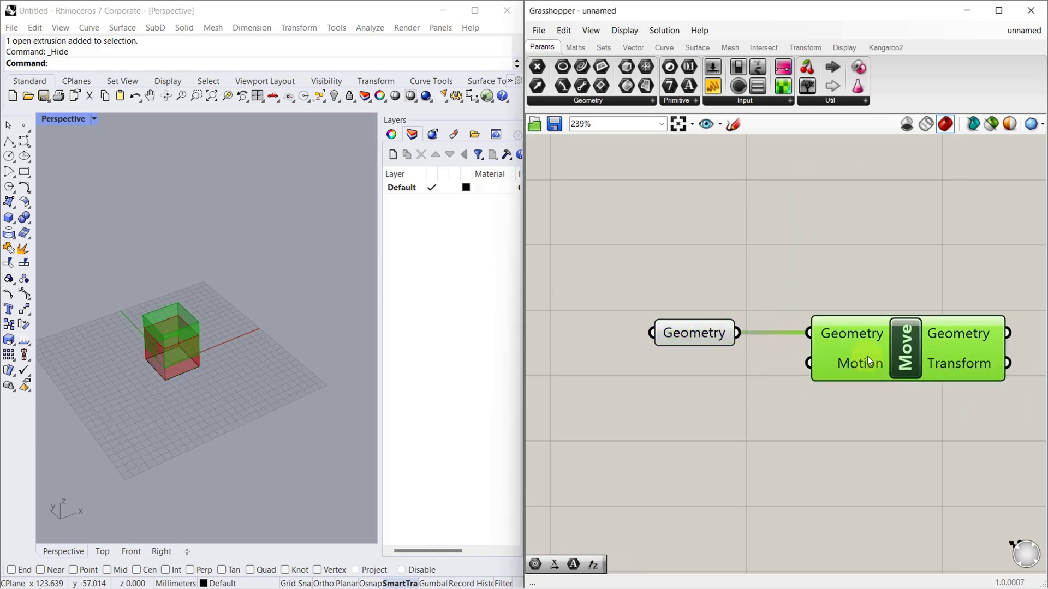
scroll(863, 362, down, 1)
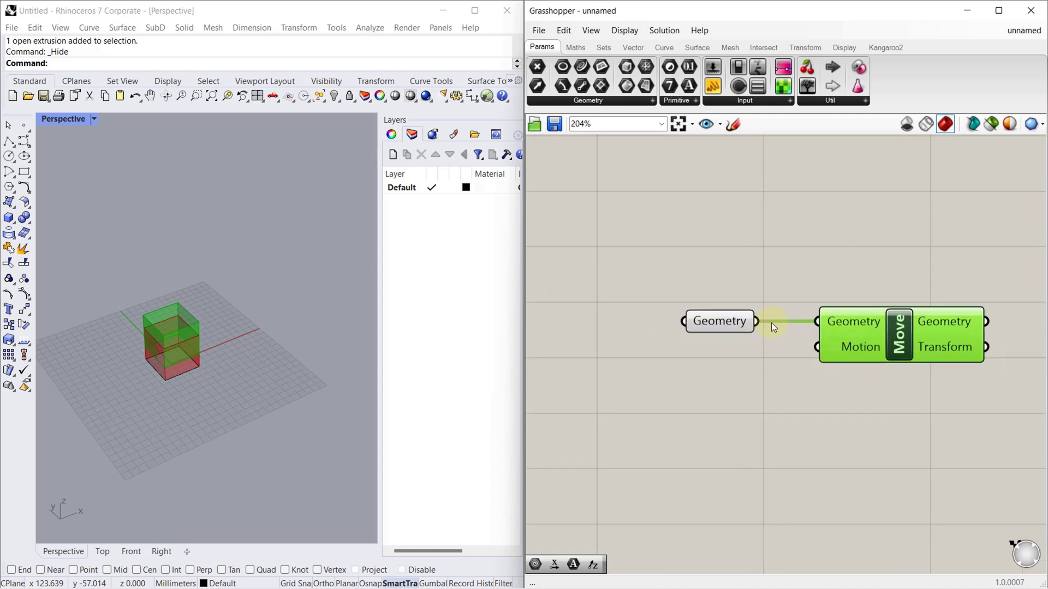
mouse_move(859, 355)
Add a Unit X component and wire its vector into Move's Motion input
double_click(689, 410)
text(x)
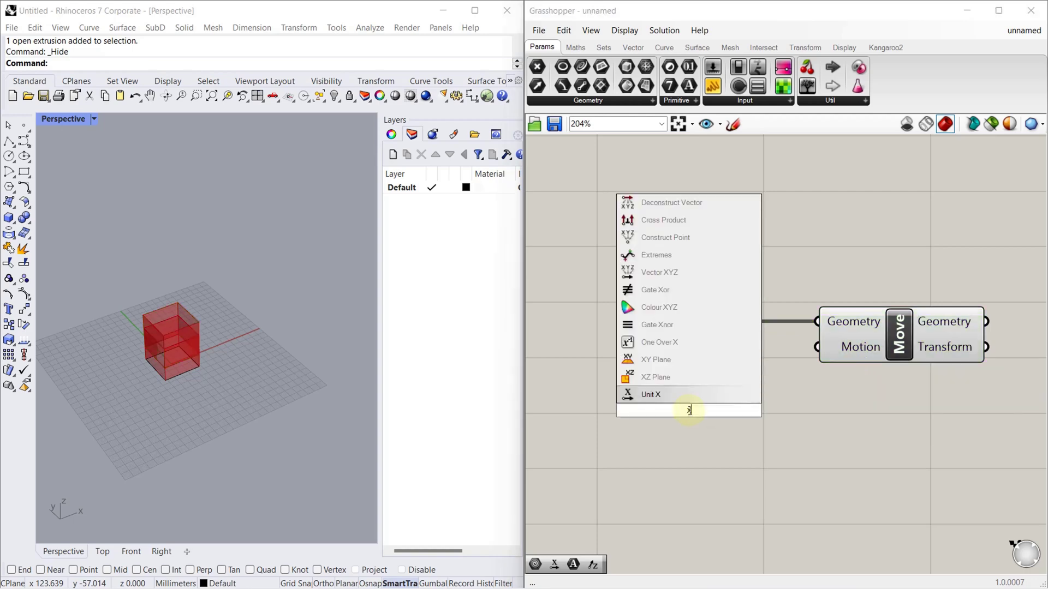
key(Return)
drag(765, 410, 816, 350)
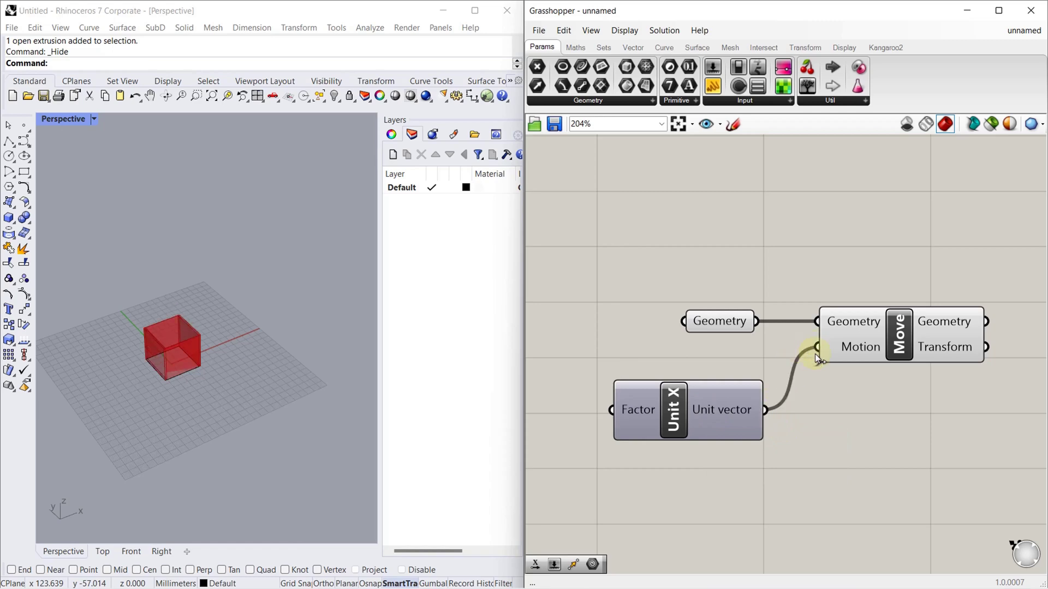
scroll(764, 382, down, 3)
scroll(693, 407, up, 2)
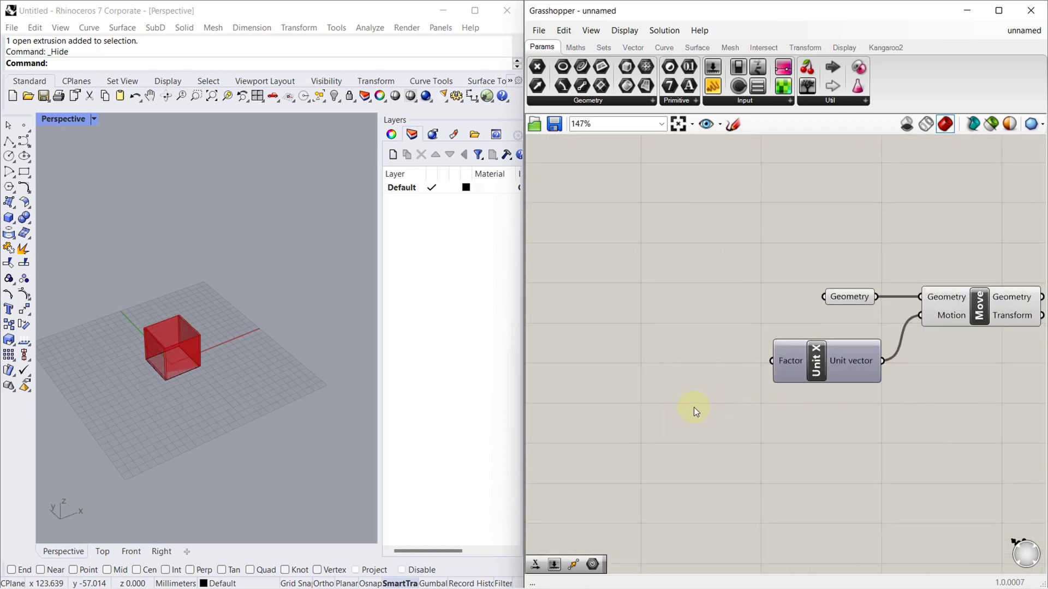
Create a Number Slider set to 100 and wire it into the Unit X factor
double_click(652, 370)
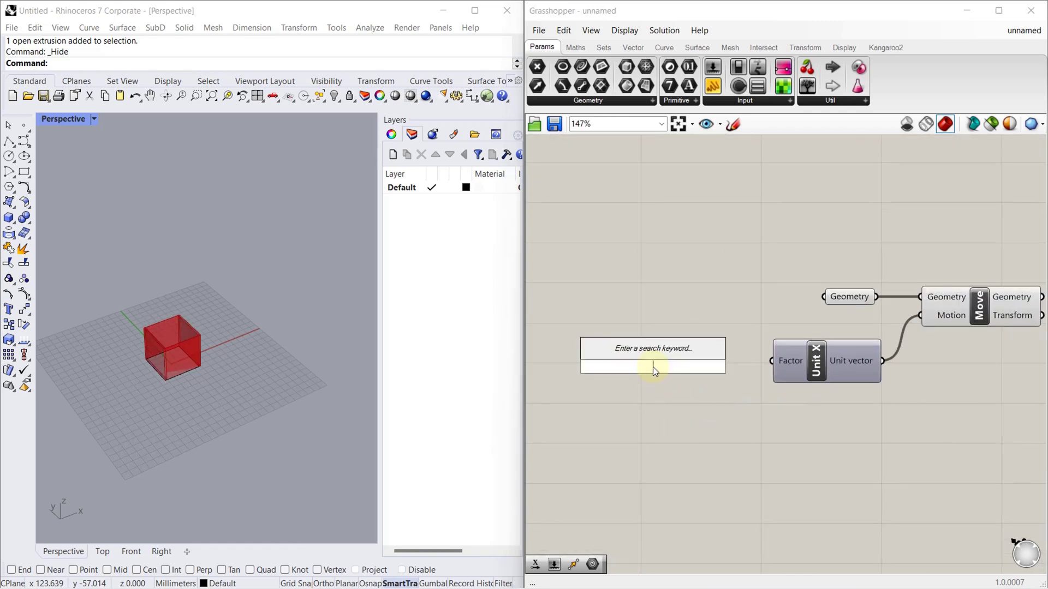
text(100)
key(Return)
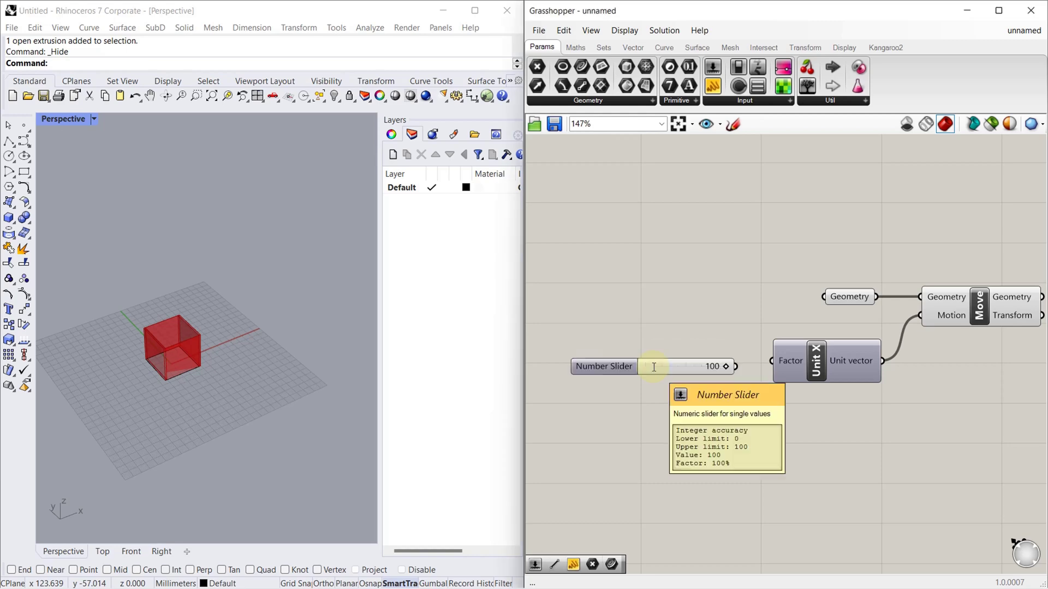
drag(739, 368, 766, 360)
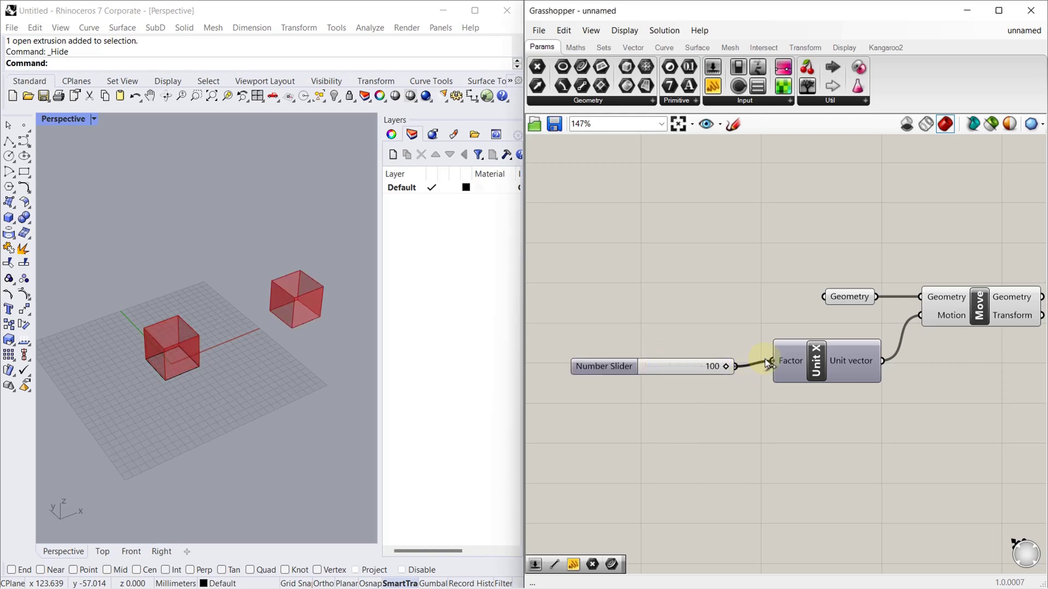
scroll(168, 376, down, 3)
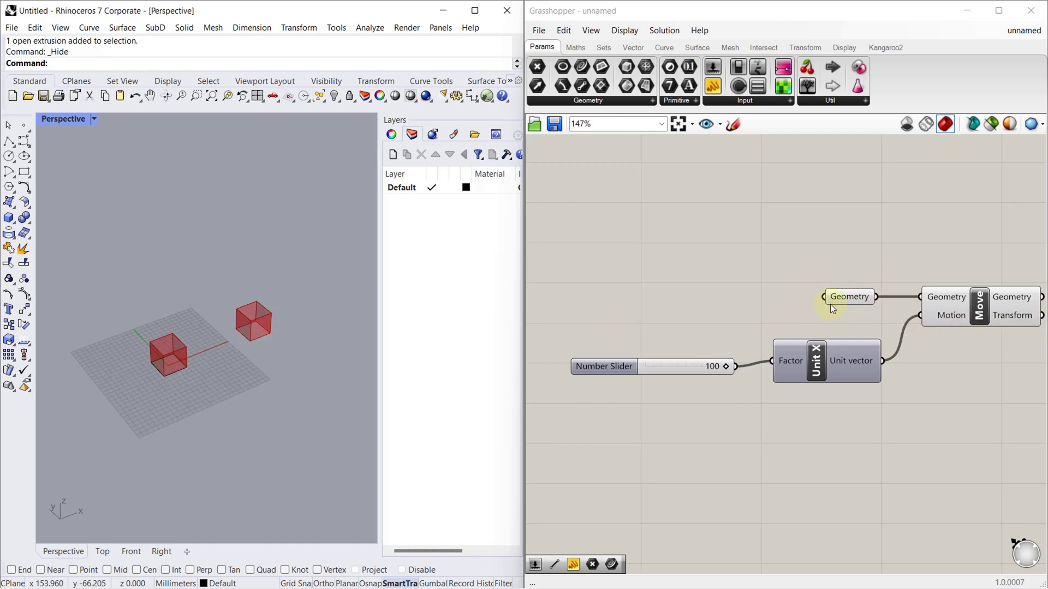
Turn the Geometry parameter's preview off and back on to show the original box
click(846, 296)
middle_click(850, 293)
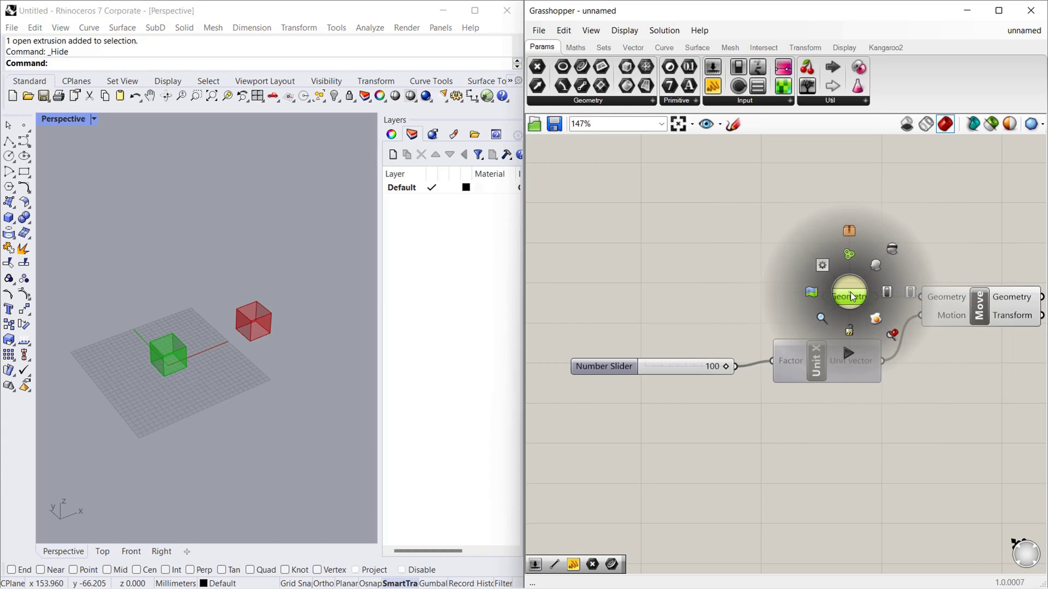
click(891, 252)
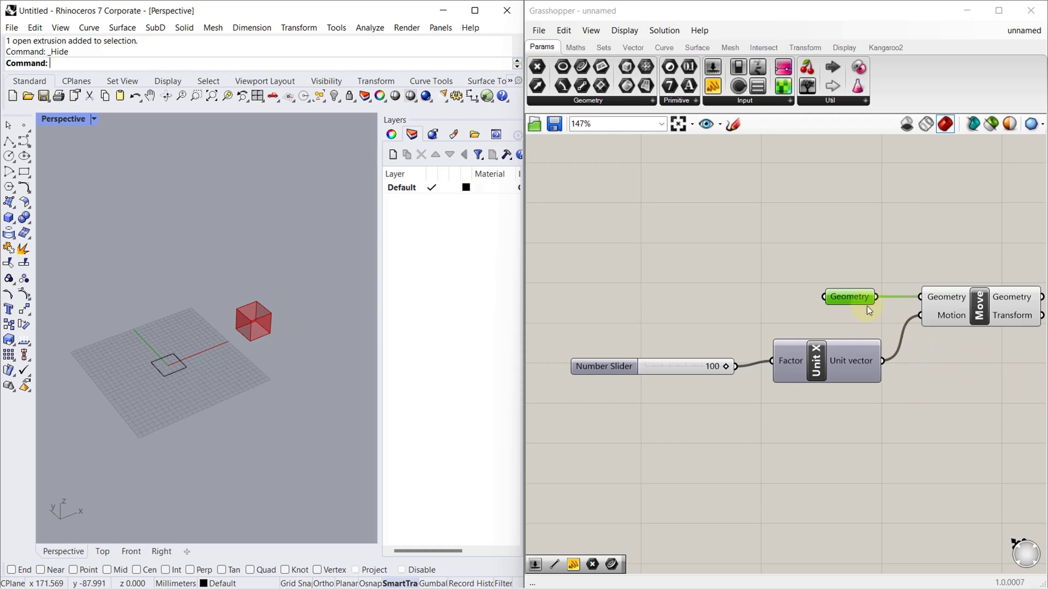
middle_click(854, 298)
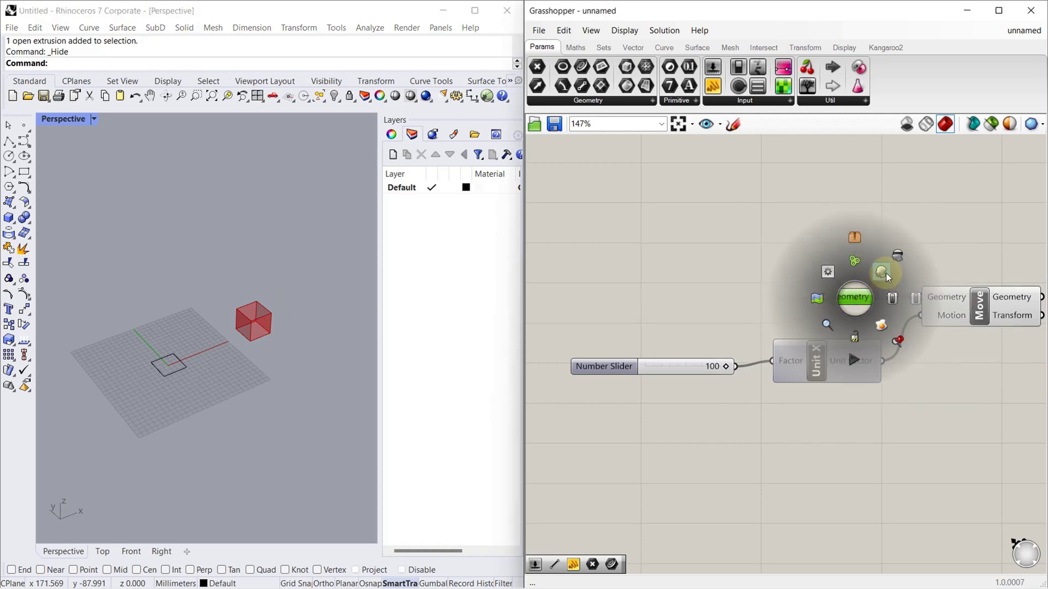
click(884, 272)
click(790, 424)
Select all components and drag them together up and to the right
scroll(682, 243, down, 2)
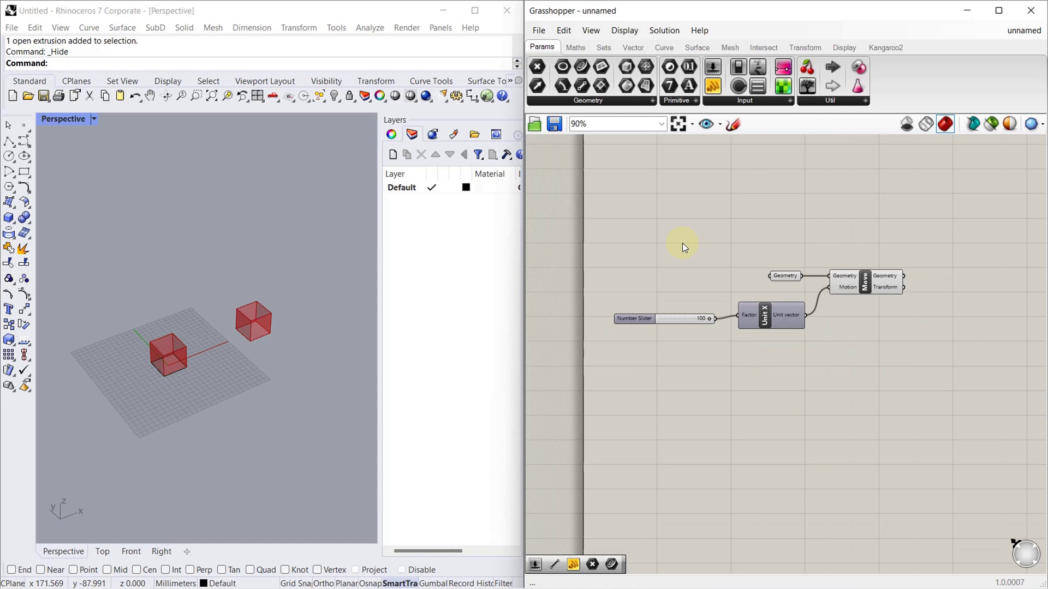
key(ctrl+a)
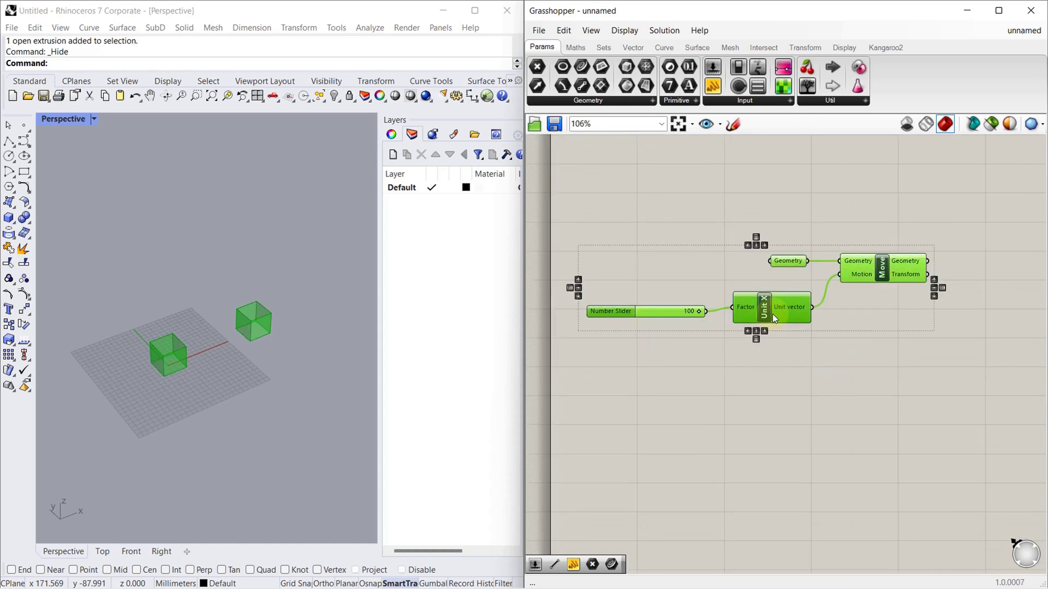
drag(772, 313, 830, 301)
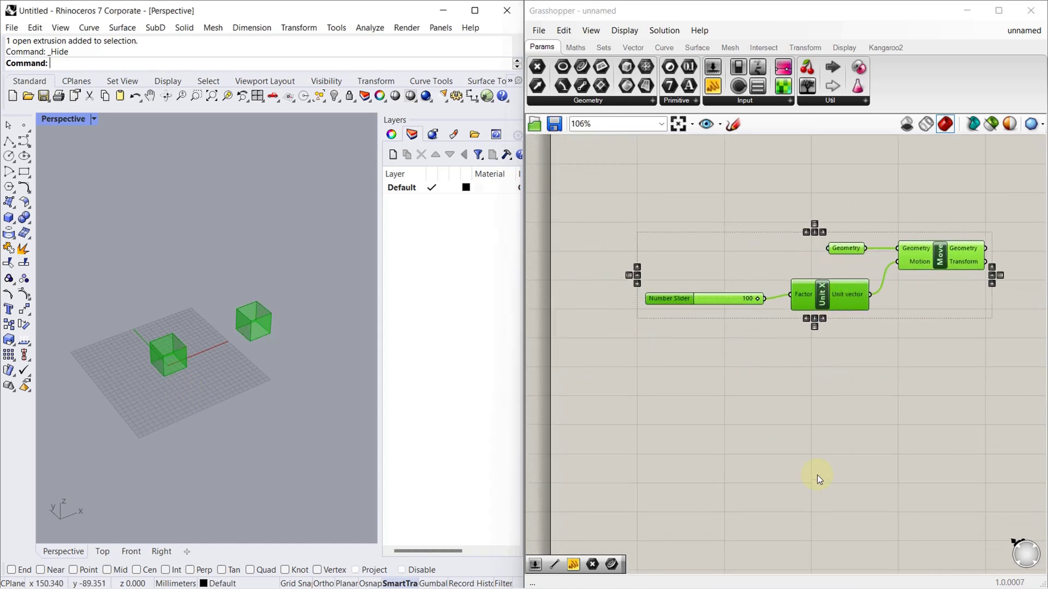
click(833, 446)
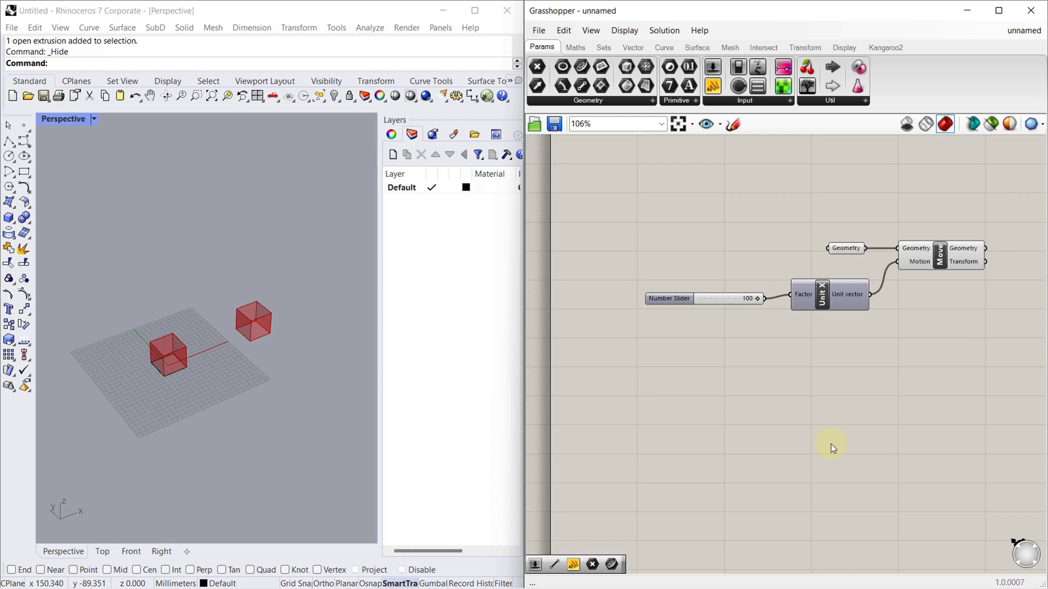
Place a Series component below the slider and Unit X via canvas search
double_click(758, 417)
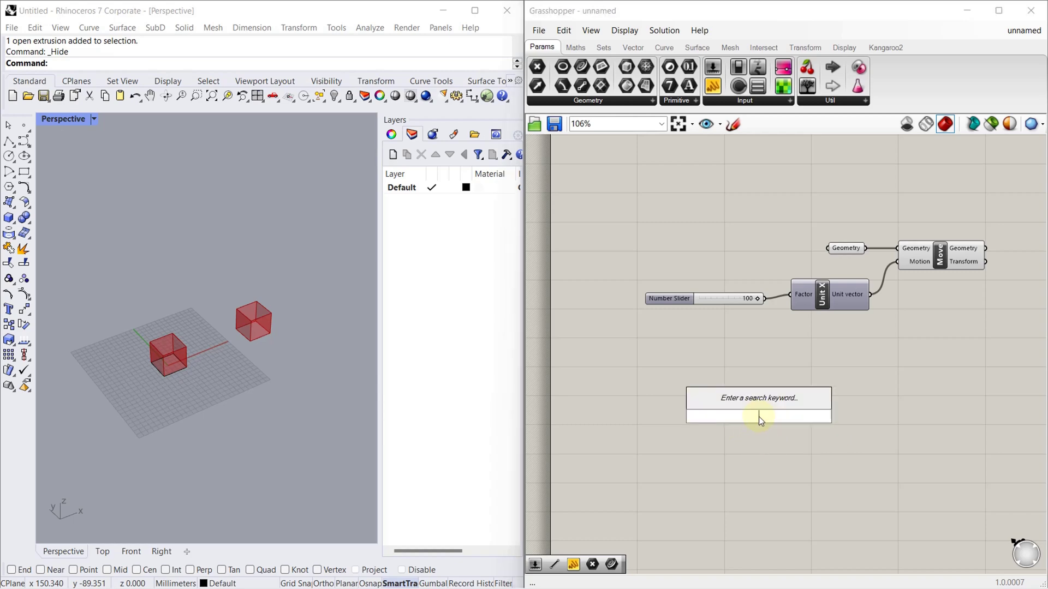
text(series)
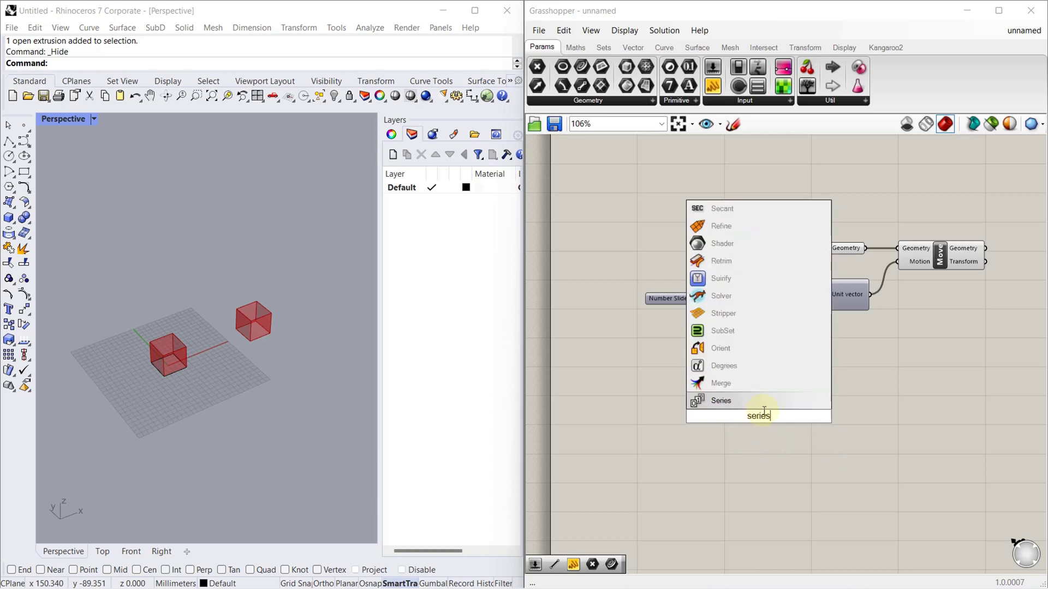
key(Return)
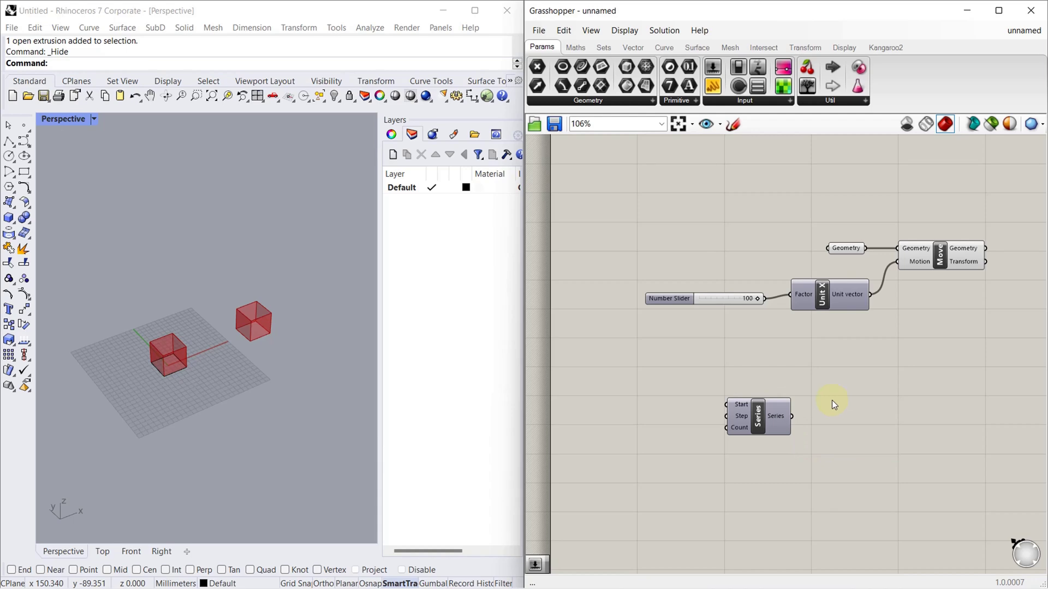
Drag a second Series in from Sets > Sequence, then delete the duplicate
click(604, 48)
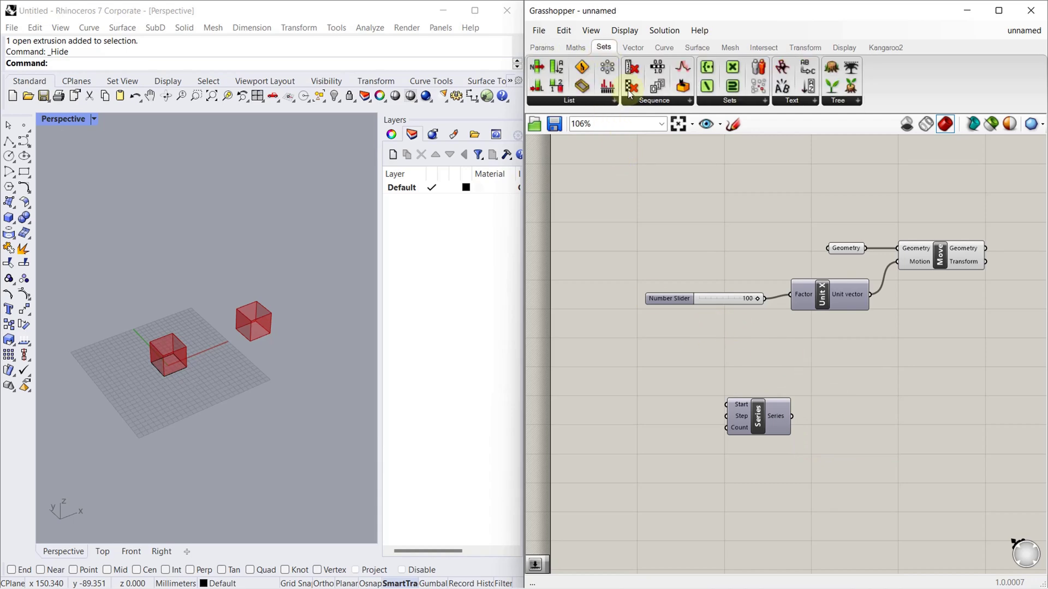
click(669, 106)
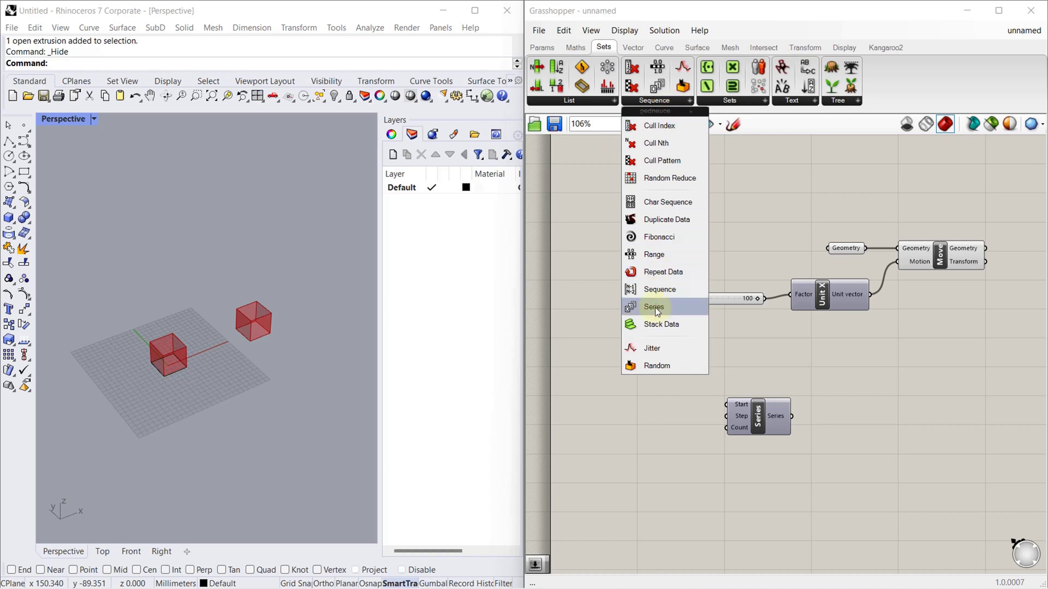
drag(664, 309, 850, 416)
scroll(842, 447, up, 4)
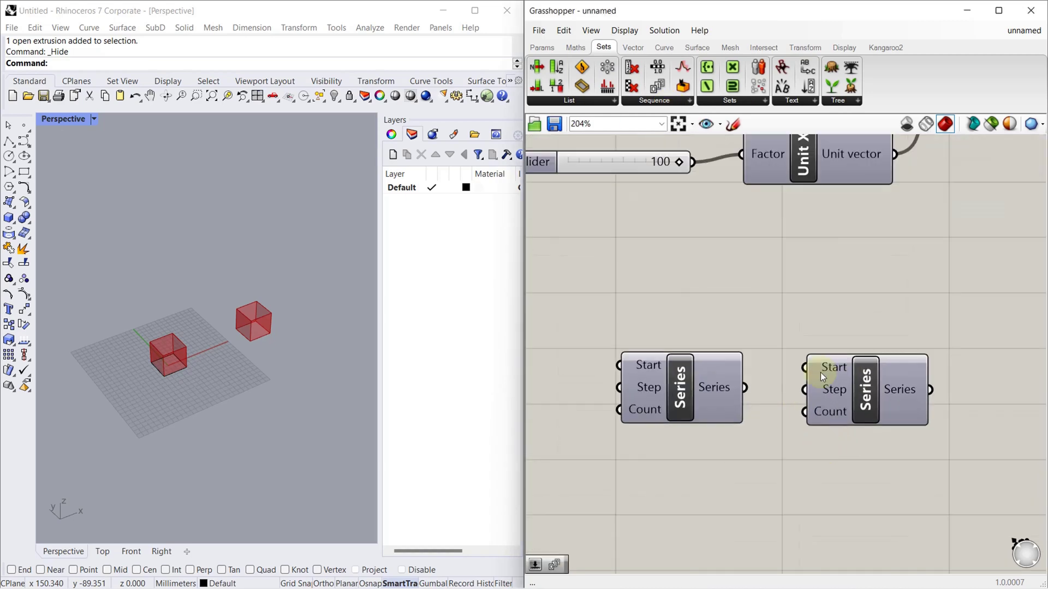
click(872, 385)
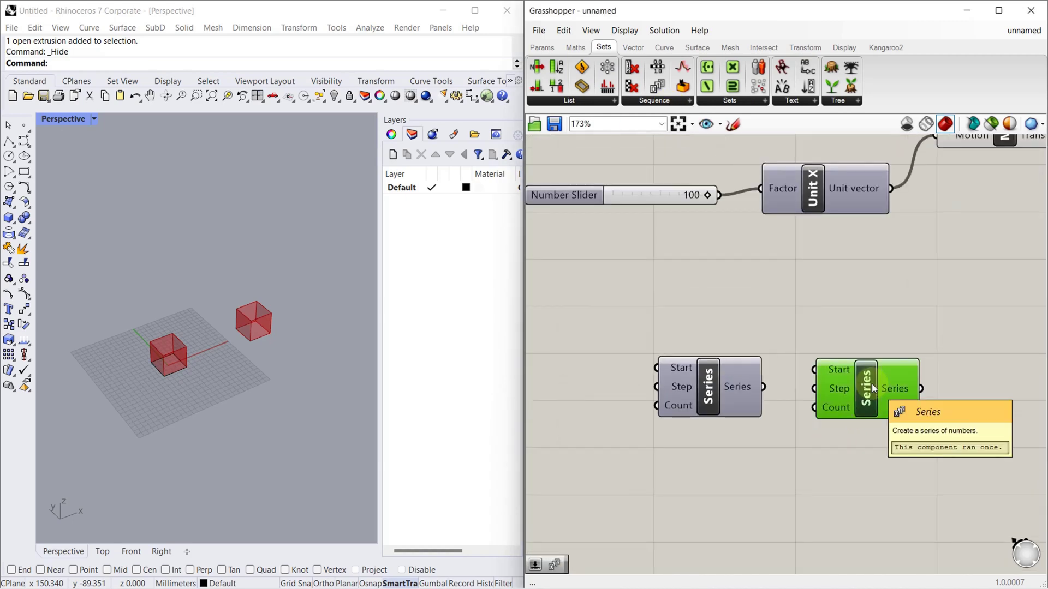
key(Delete)
scroll(901, 341, down, 3)
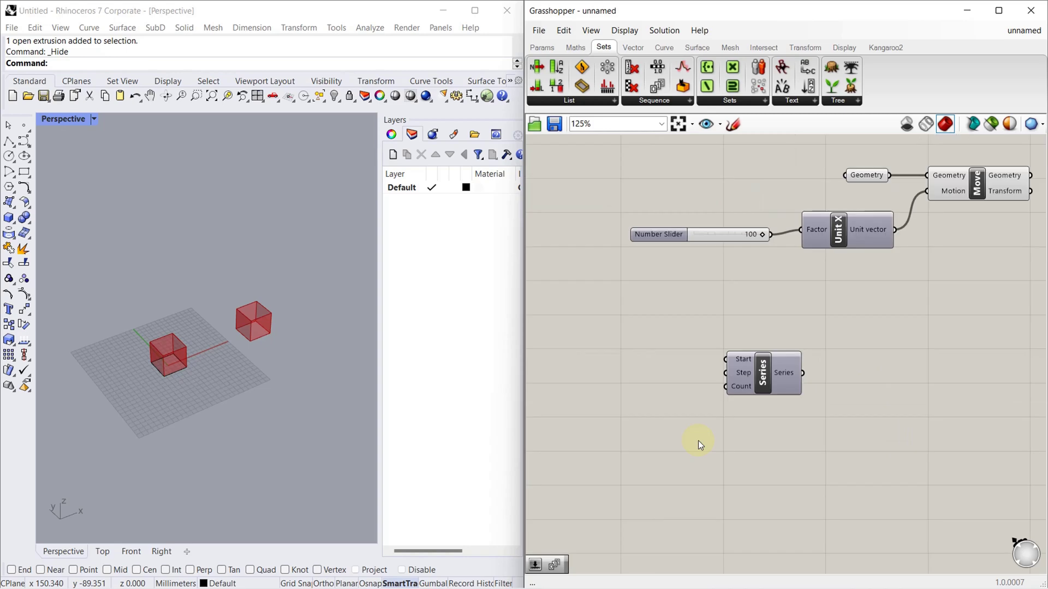
click(250, 338)
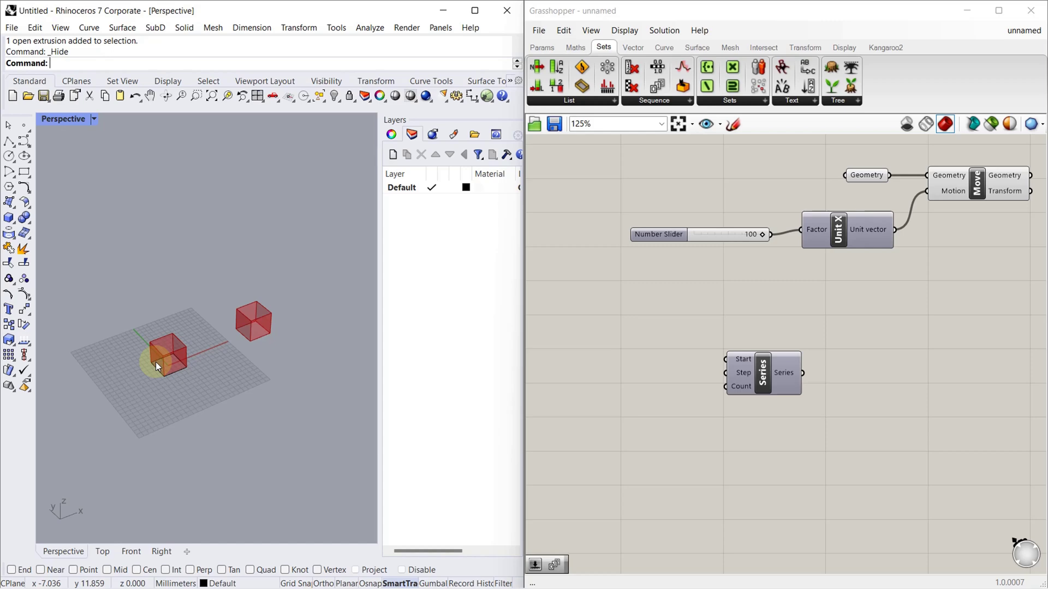
Nudge the Series component up-right and check its defaults: Start 0, Step 1, Count 10
scroll(759, 421, up, 3)
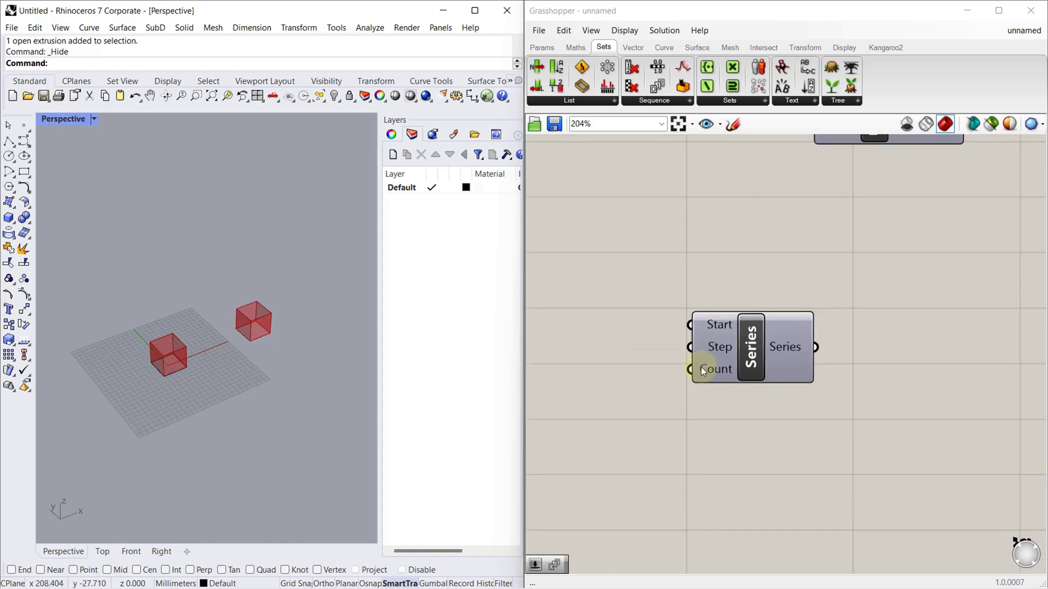
scroll(726, 382, up, 3)
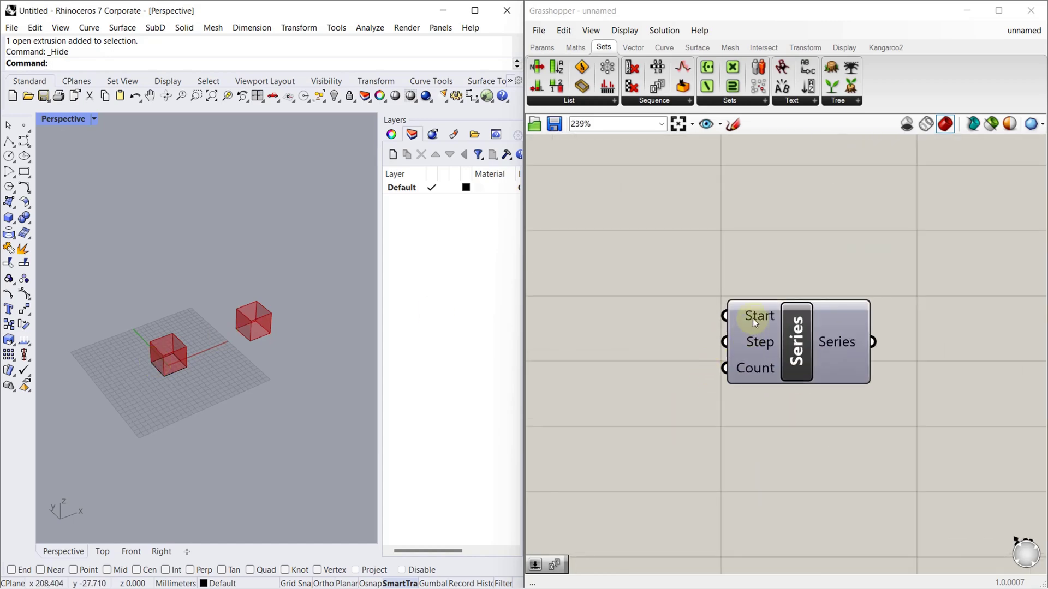
mouse_move(754, 321)
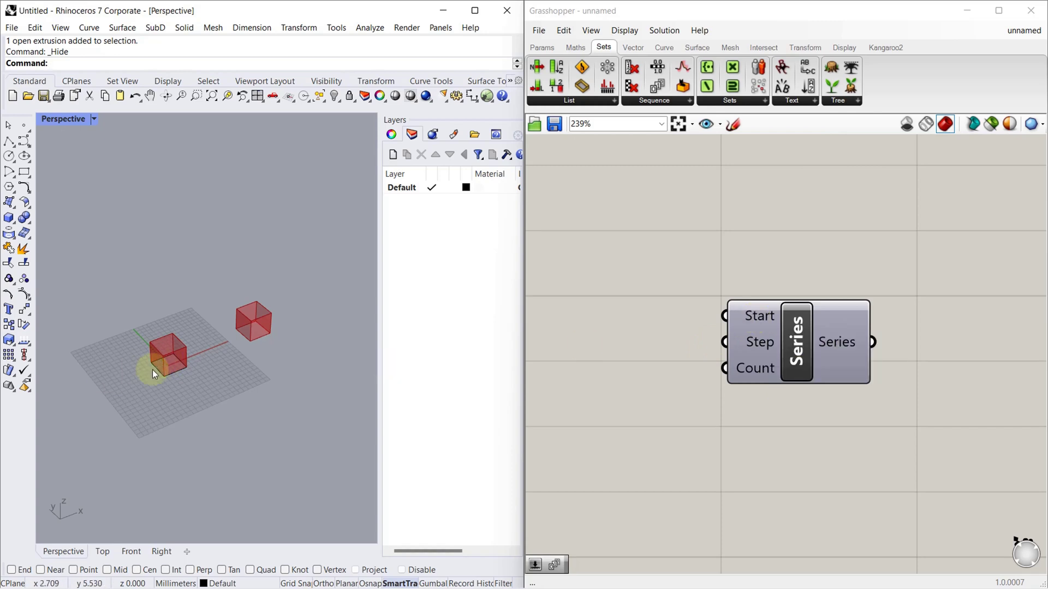
scroll(152, 369, down, 3)
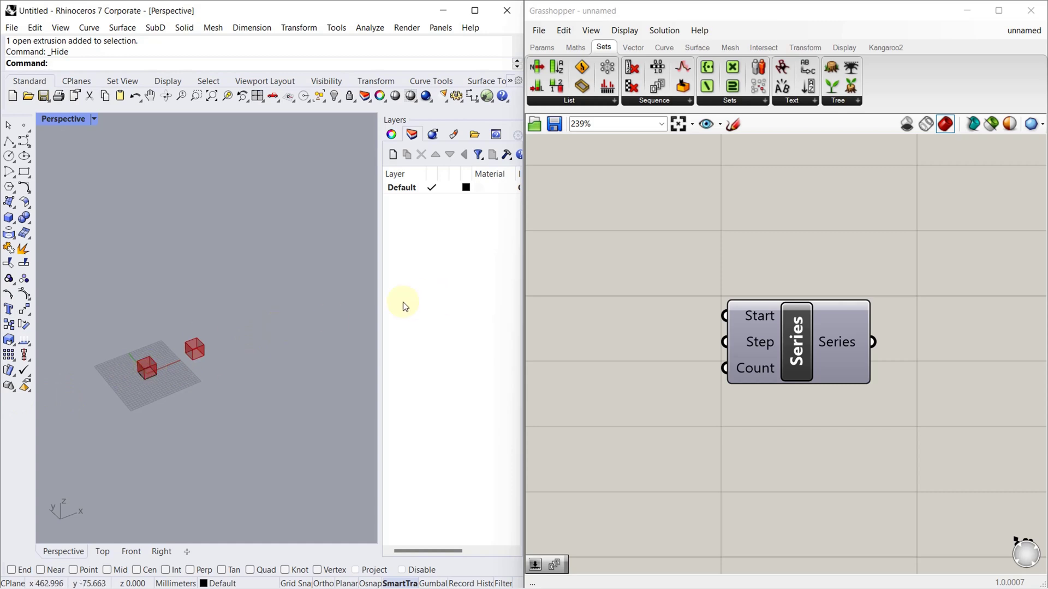
drag(791, 342, 893, 313)
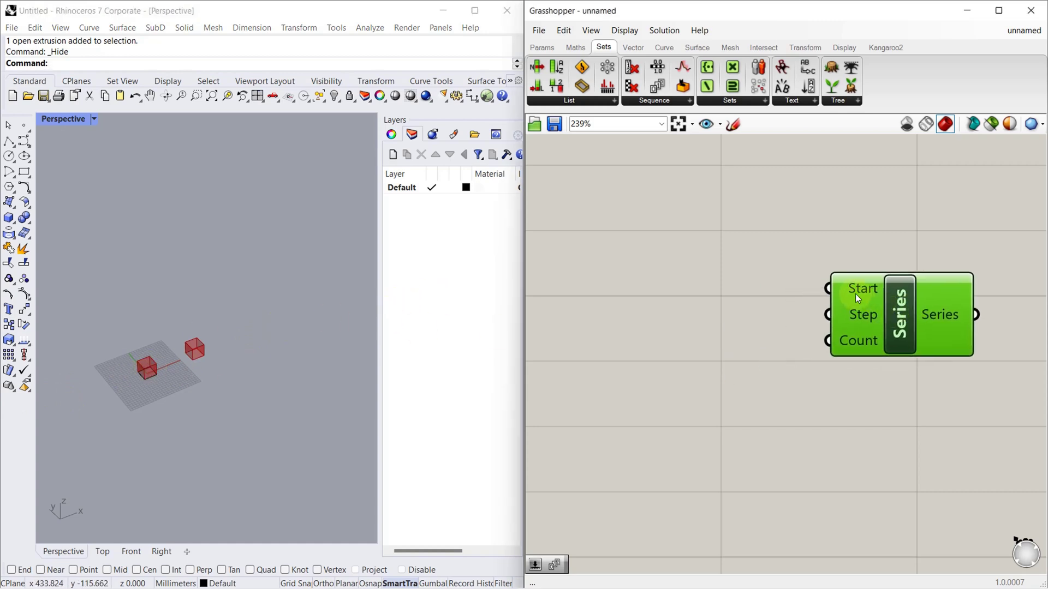
click(70, 399)
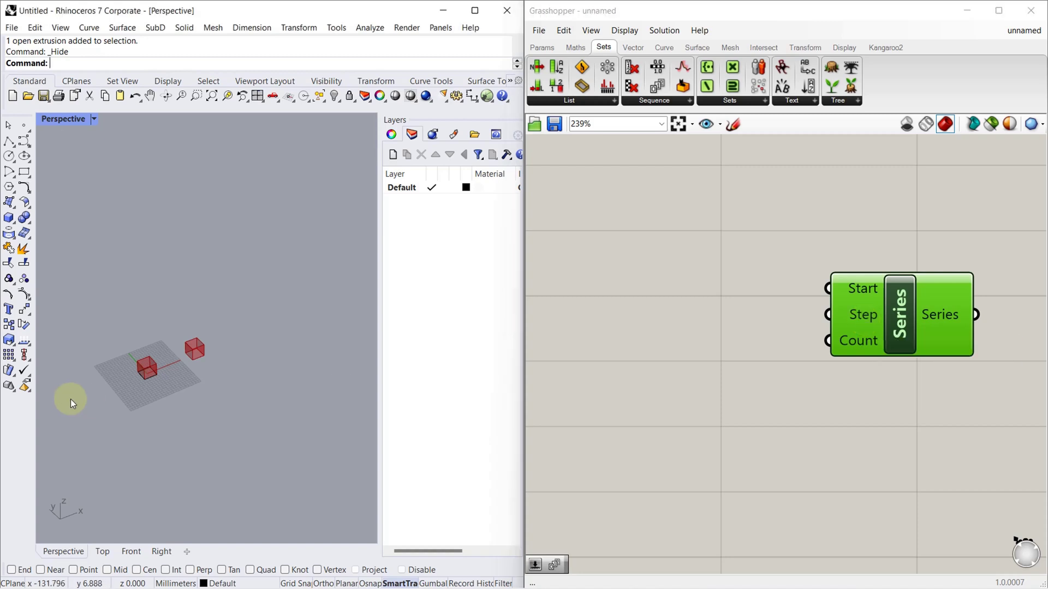
scroll(152, 373, up, 2)
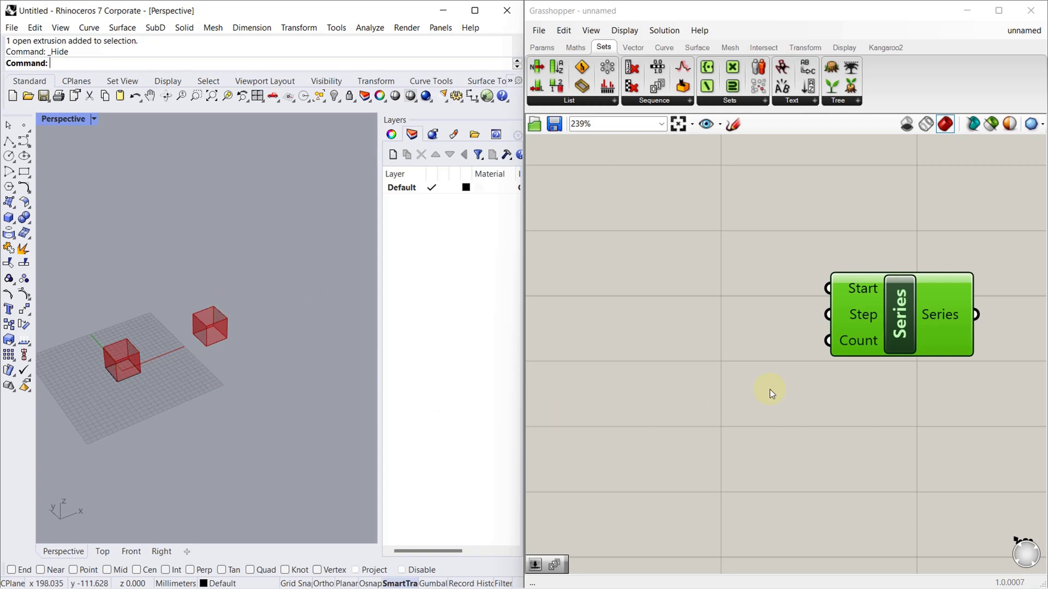
mouse_move(863, 344)
mouse_move(857, 293)
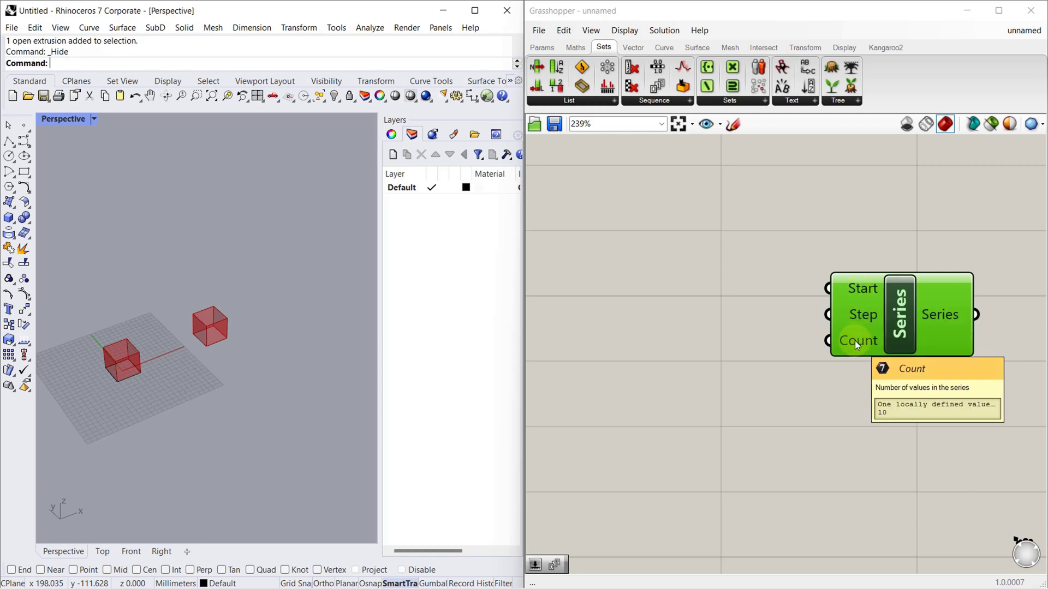
scroll(777, 361, down, 4)
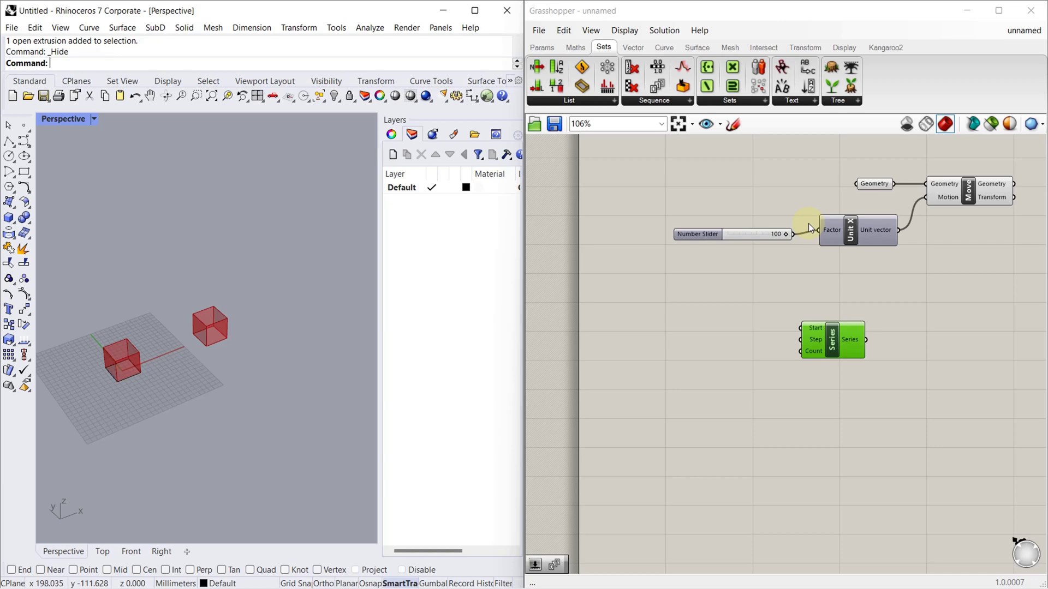
drag(842, 339, 816, 234)
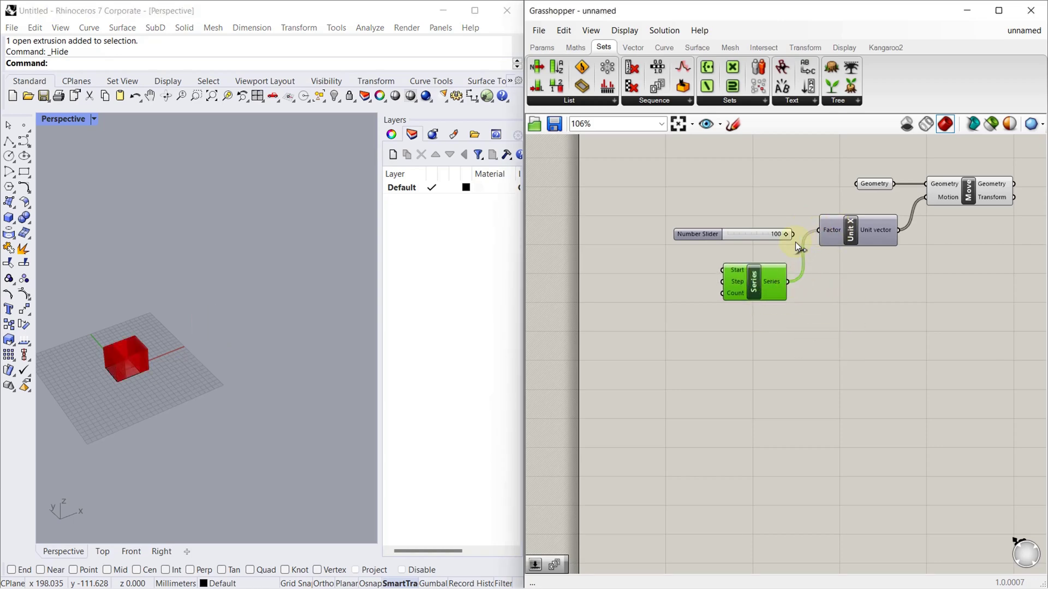
scroll(775, 254, up, 3)
scroll(785, 300, down, 2)
scroll(116, 388, up, 3)
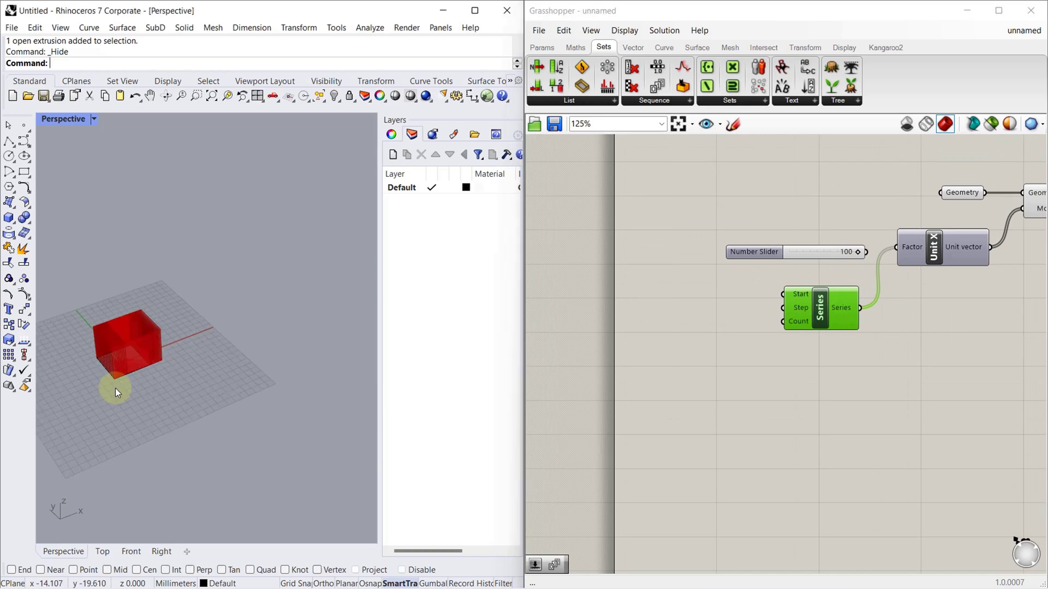
right_drag(115, 388, 161, 337)
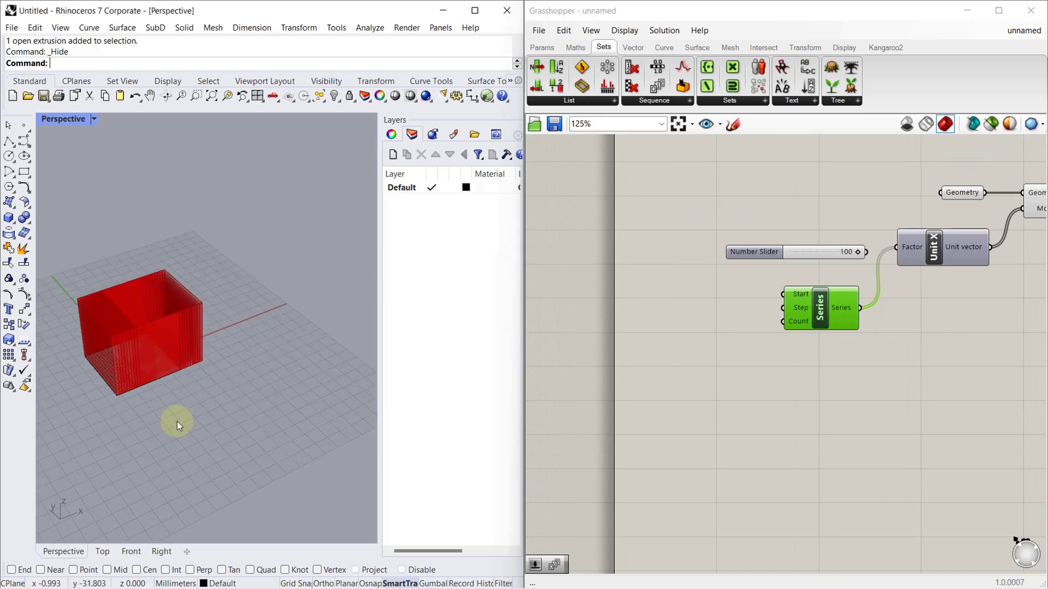
scroll(770, 312, up, 3)
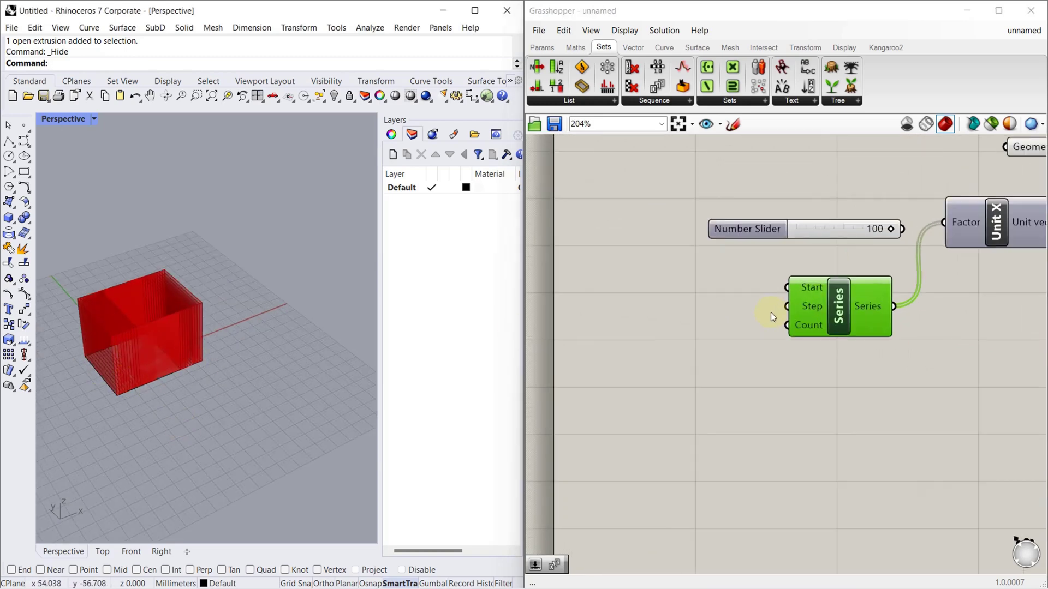
Create a Number Slider set to 100 and wire it into the Series Step input
double_click(633, 310)
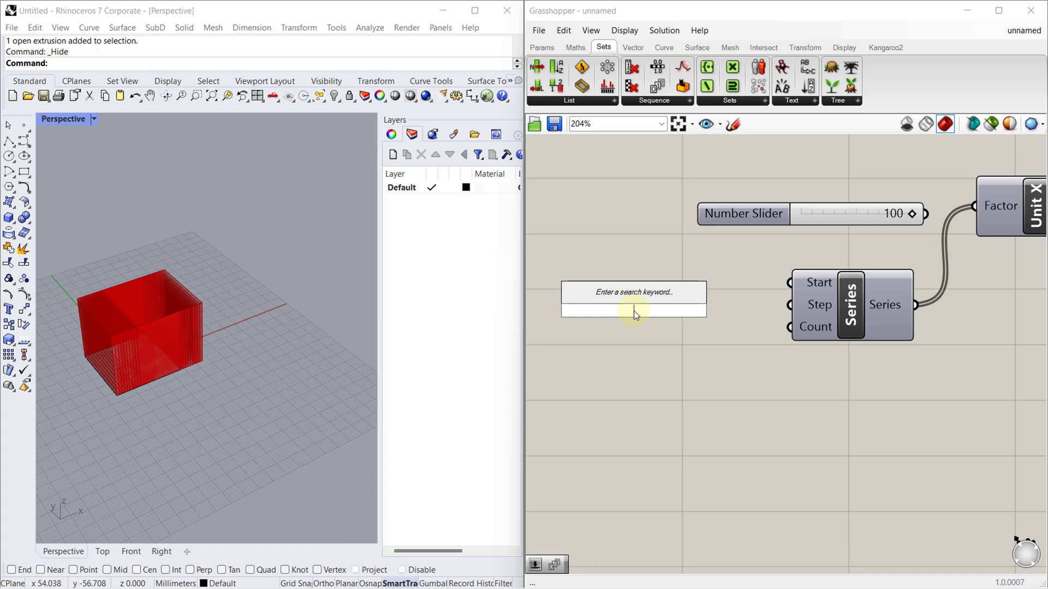
text(100)
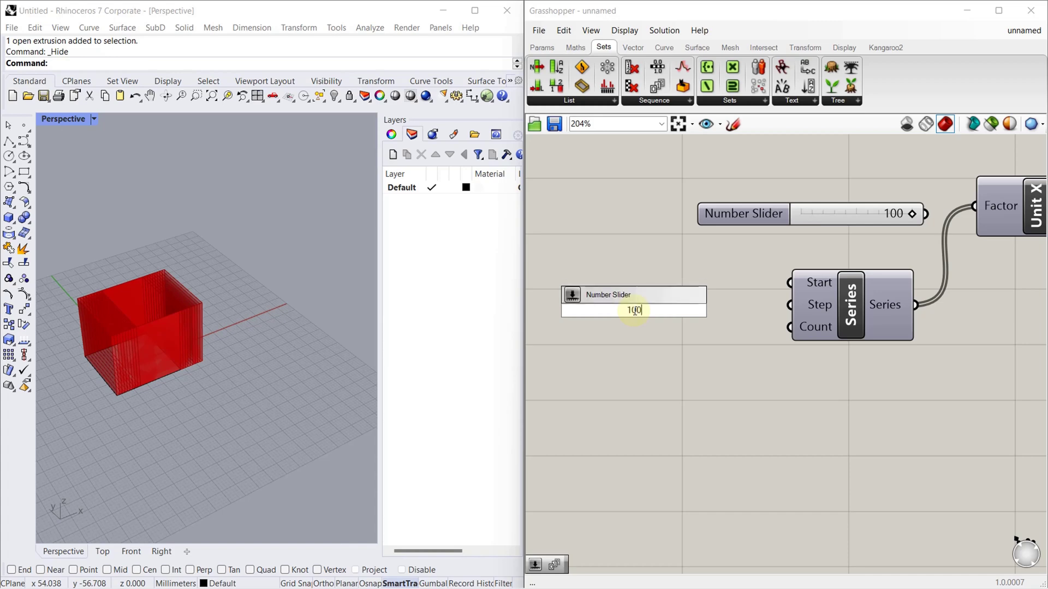
key(Return)
drag(749, 310, 790, 304)
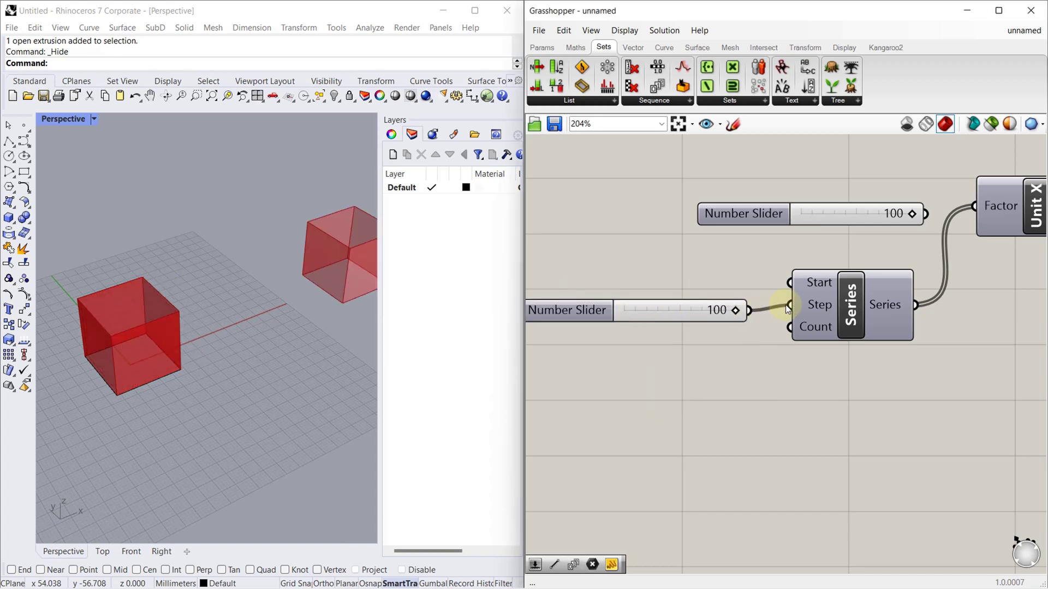
scroll(64, 351, down, 5)
scroll(113, 371, down, 3)
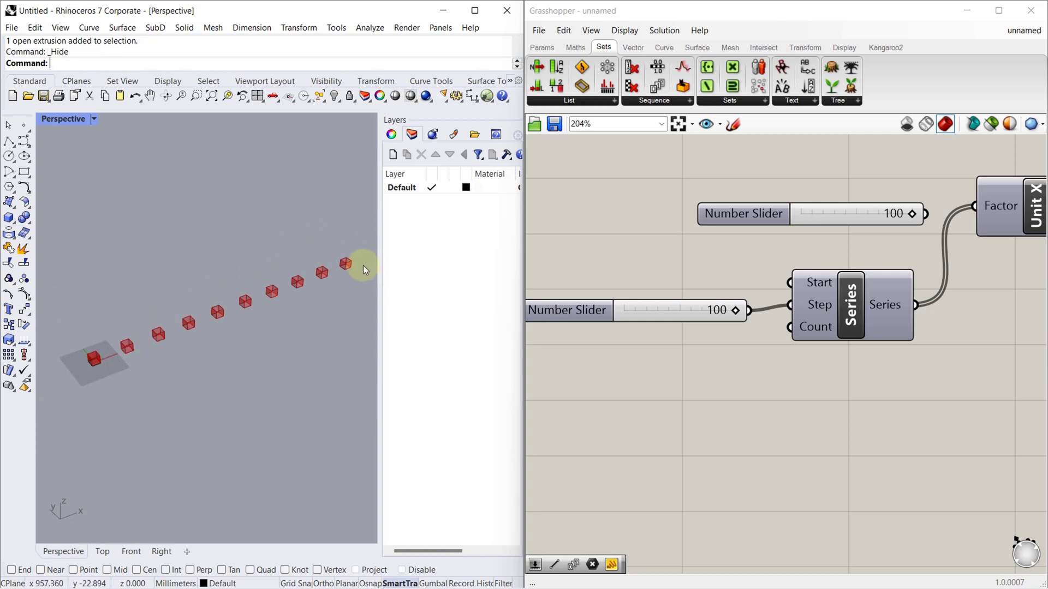
scroll(113, 354, up, 1)
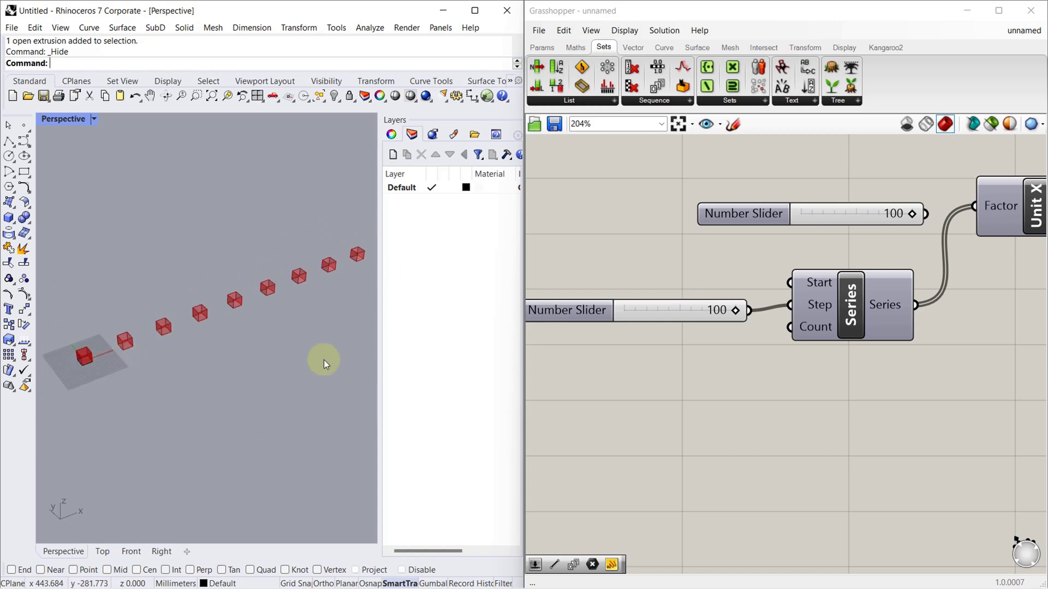
Create a Number Slider set to 5 and wire it into the Series Count input
double_click(671, 359)
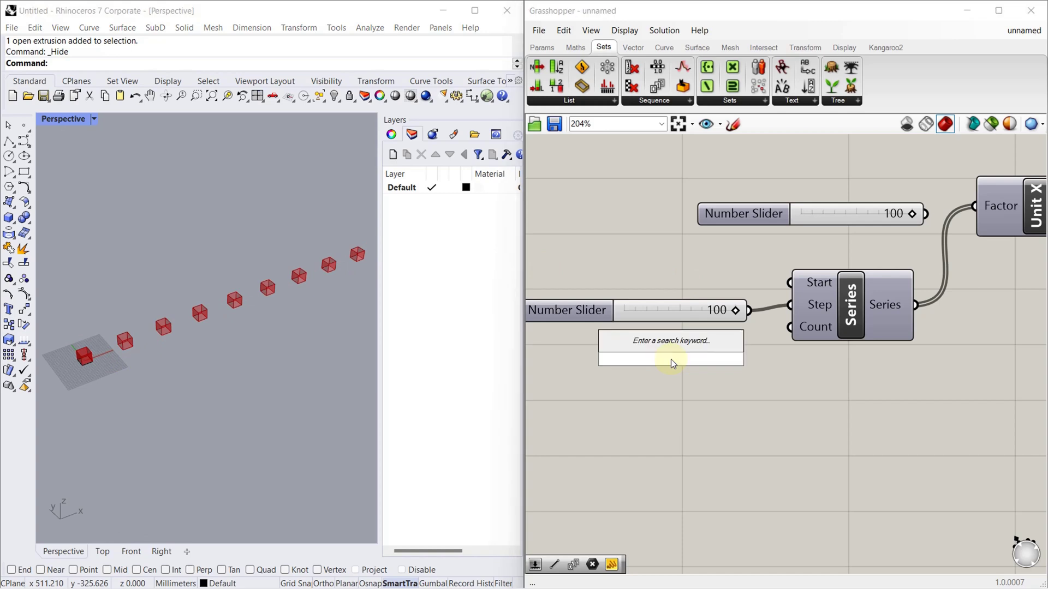
text(5)
key(Return)
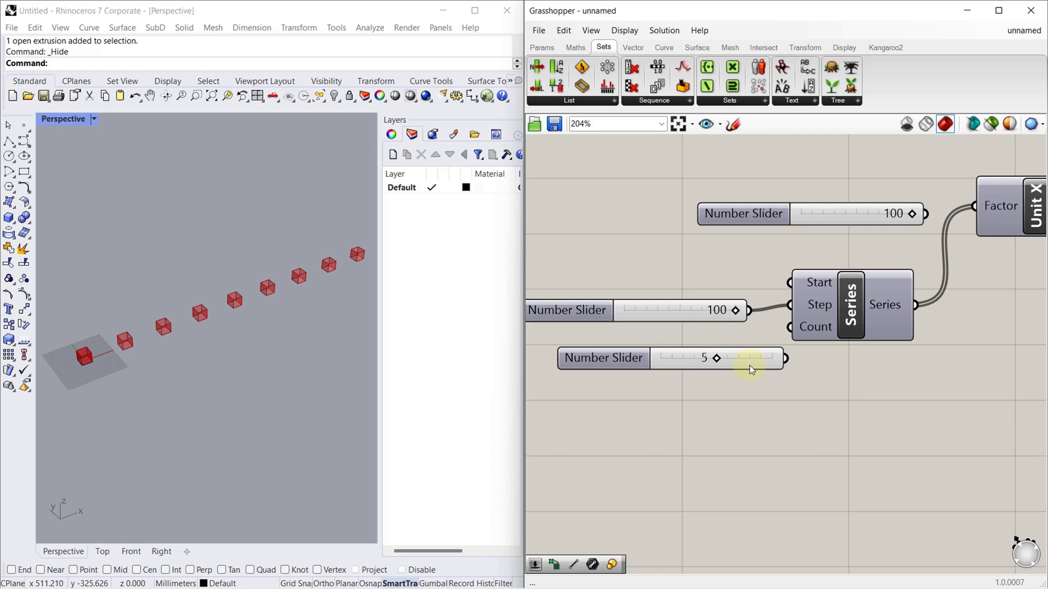
drag(748, 362, 789, 327)
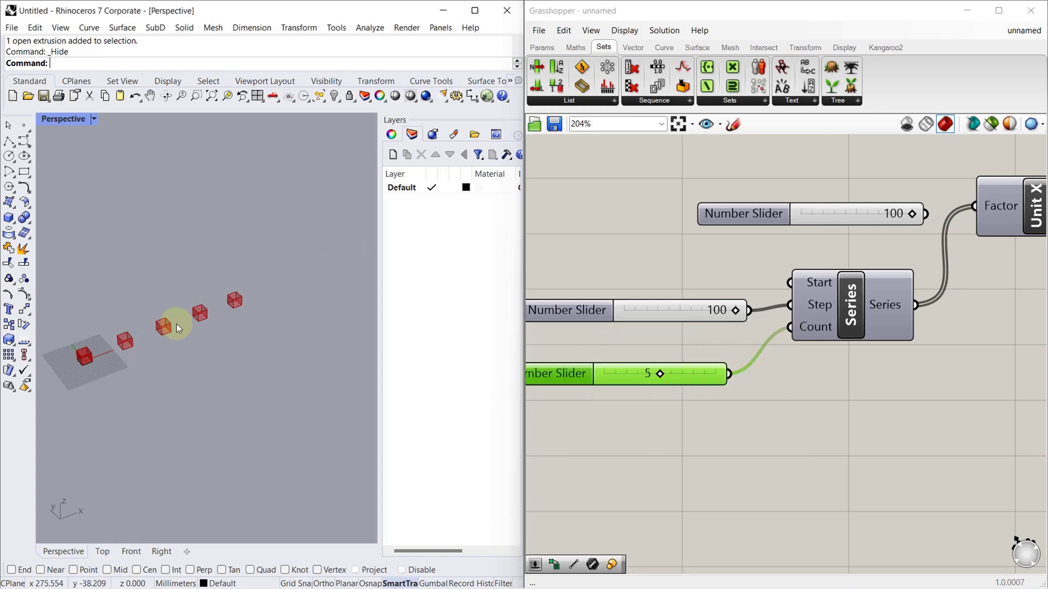
scroll(113, 352, up, 2)
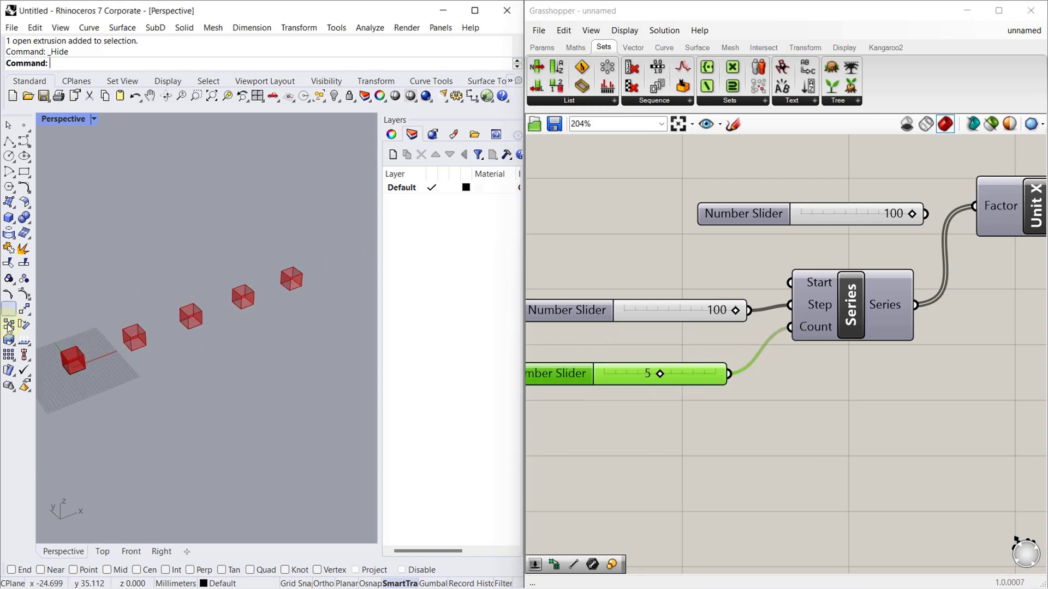
scroll(94, 369, up, 2)
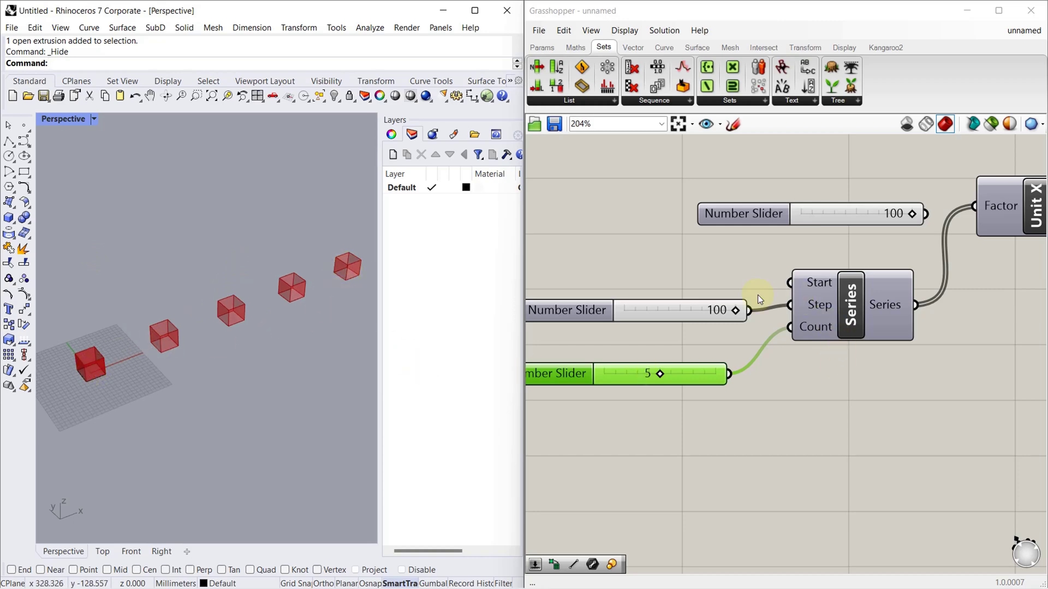
scroll(90, 368, up, 2)
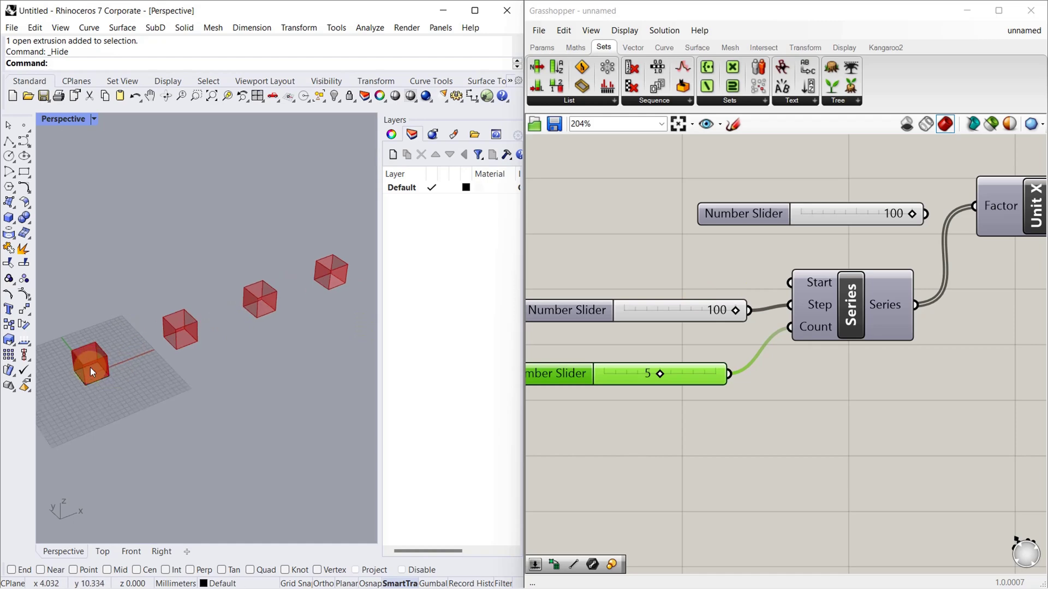
Disable the Geometry parameter's preview so the original box no longer displays
scroll(748, 280, down, 3)
click(921, 193)
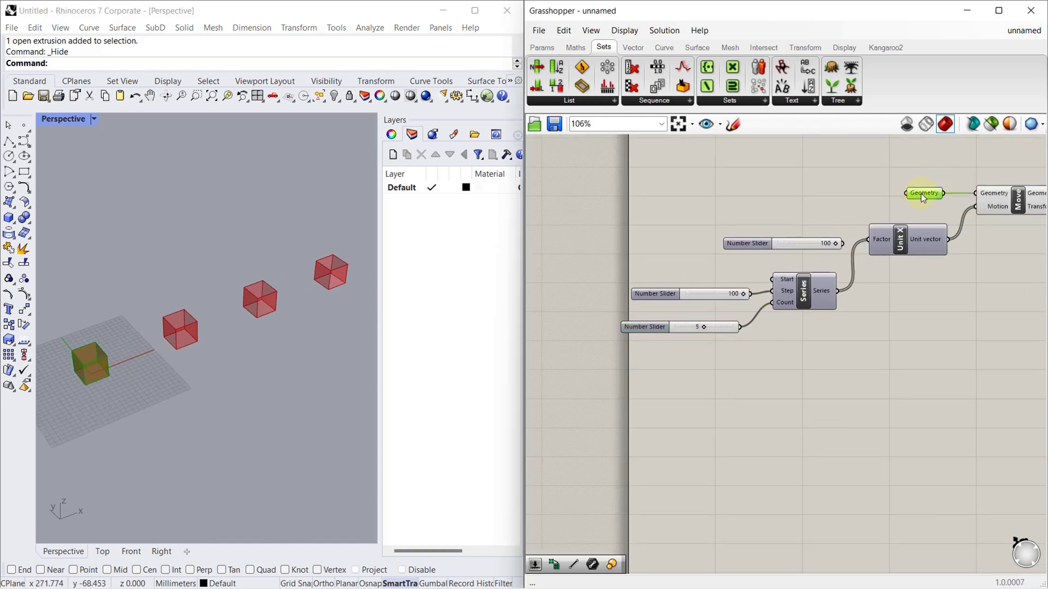
click(818, 314)
click(804, 288)
click(433, 309)
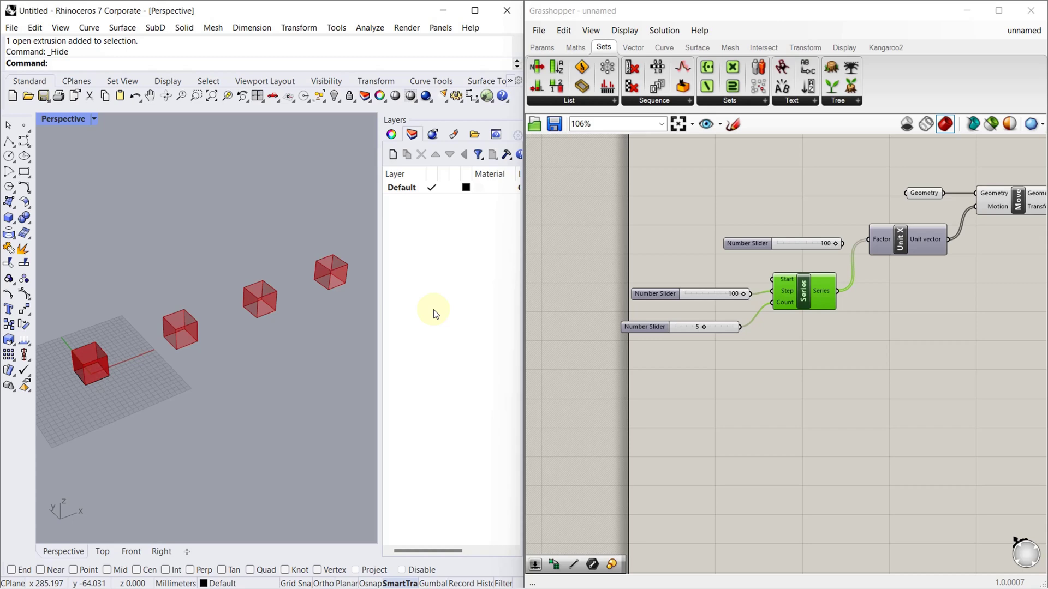
click(879, 304)
click(924, 191)
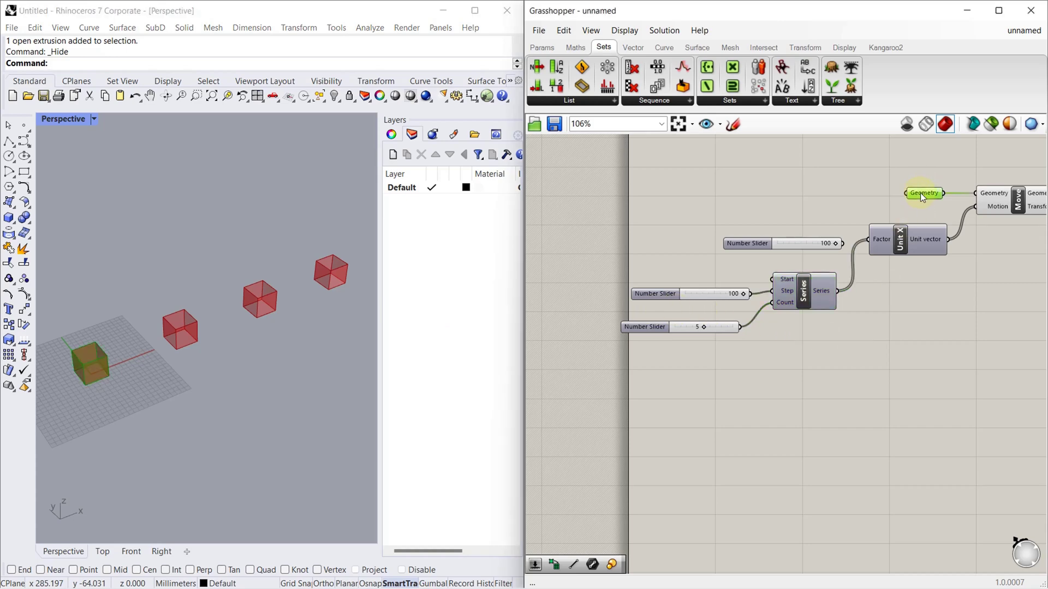
middle_click(920, 192)
click(962, 157)
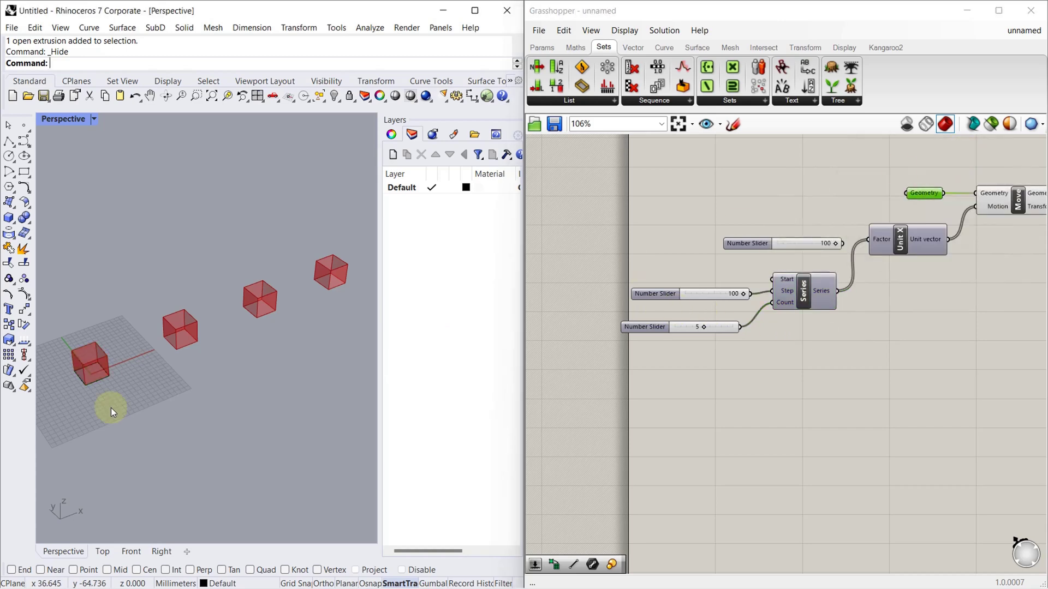
scroll(96, 374, down, 2)
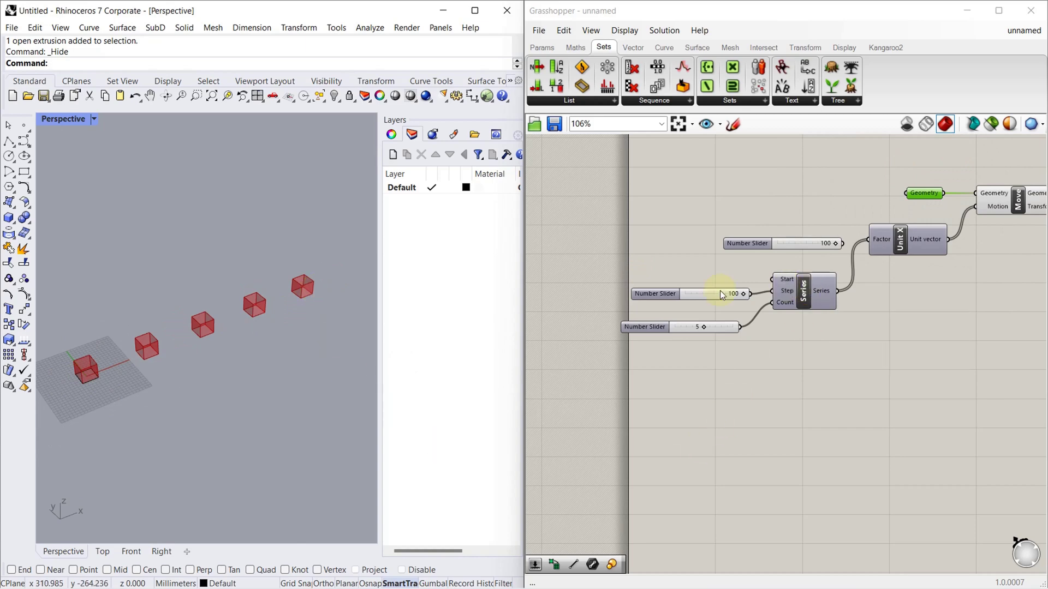
Add a Number Slider set to 1000 and wire it into the Series Start input
scroll(760, 271, up, 3)
click(686, 283)
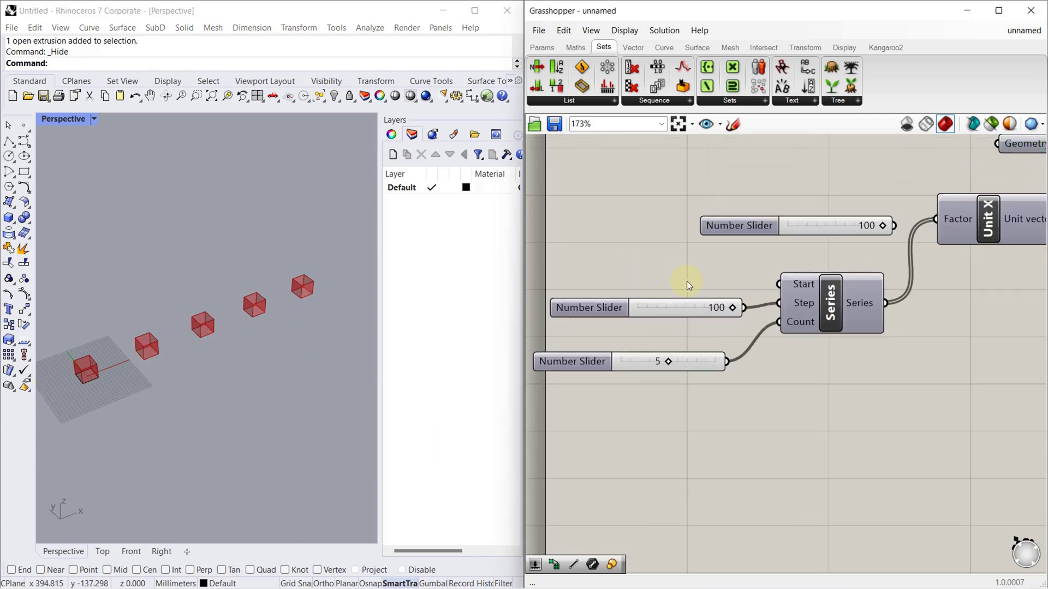
double_click(687, 281)
text(1000)
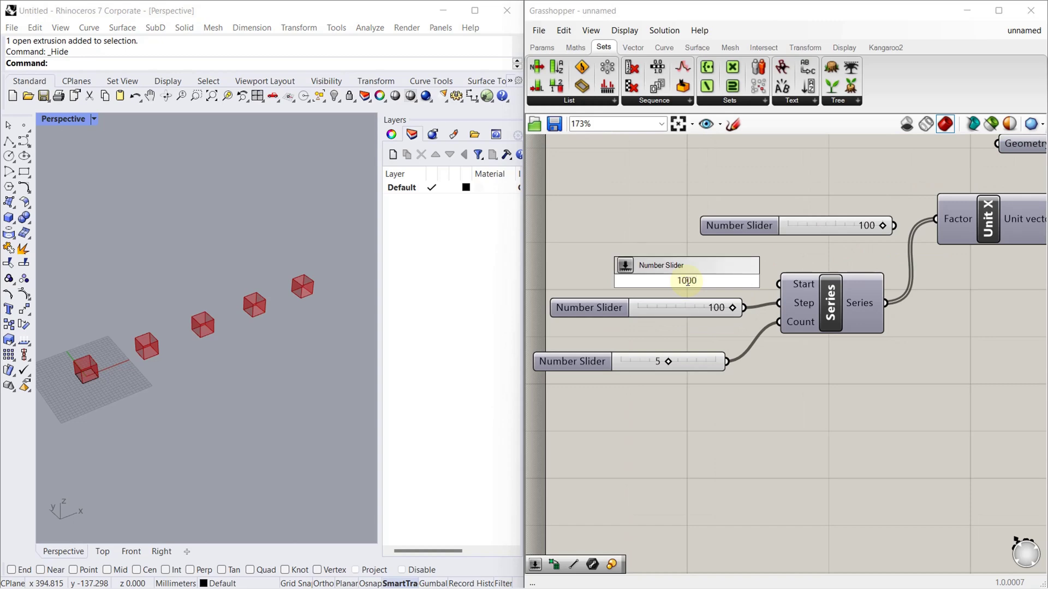
key(Return)
drag(681, 287, 661, 286)
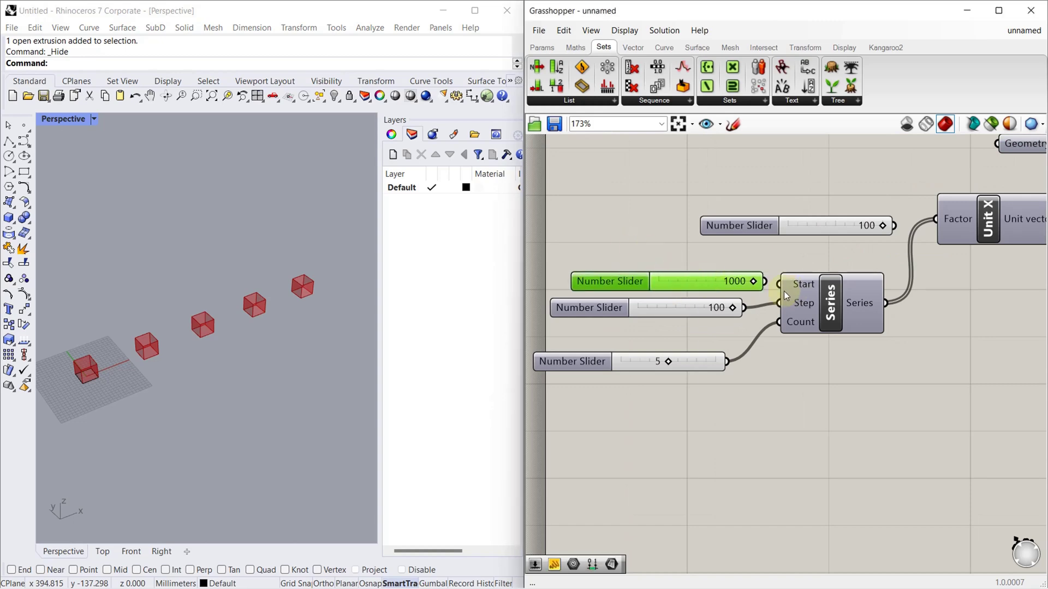
drag(768, 282, 778, 285)
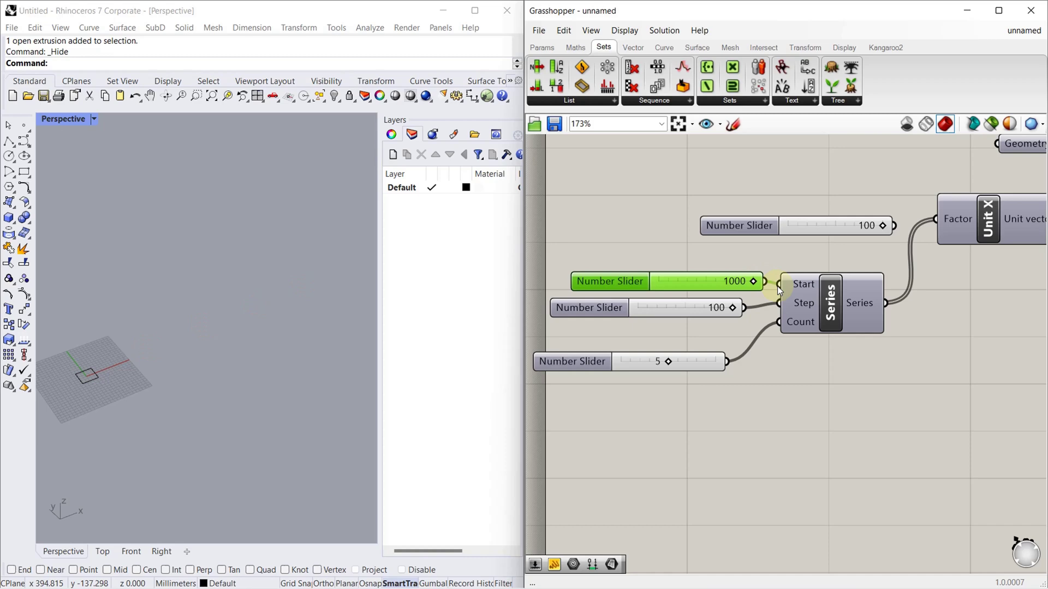
scroll(773, 296, down, 2)
scroll(37, 385, down, 5)
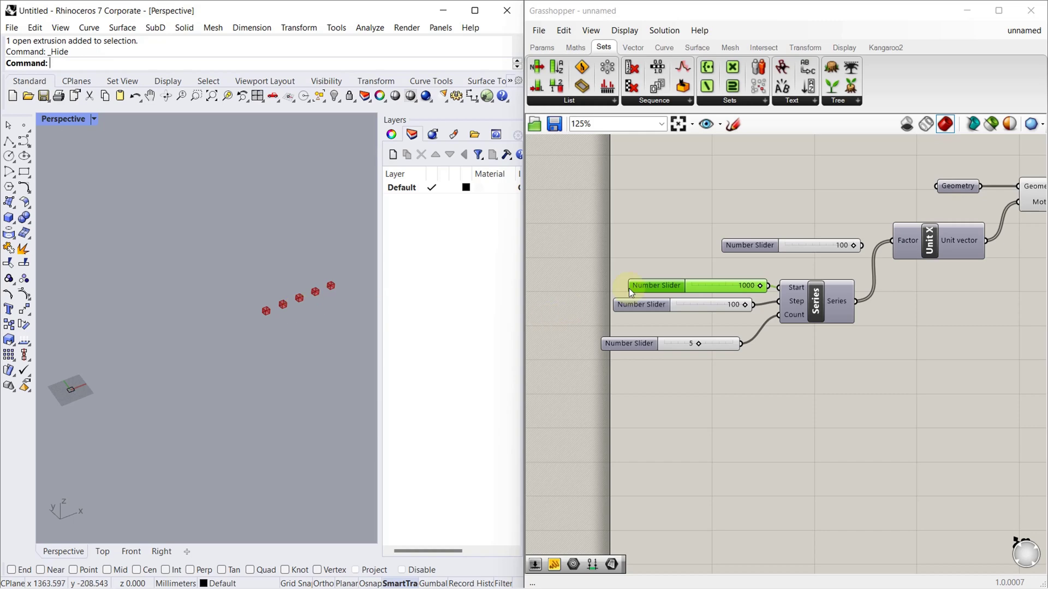
Drag the Series sliders to Start 80, Step 62 and Count 6
drag(725, 283, 663, 293)
click(58, 377)
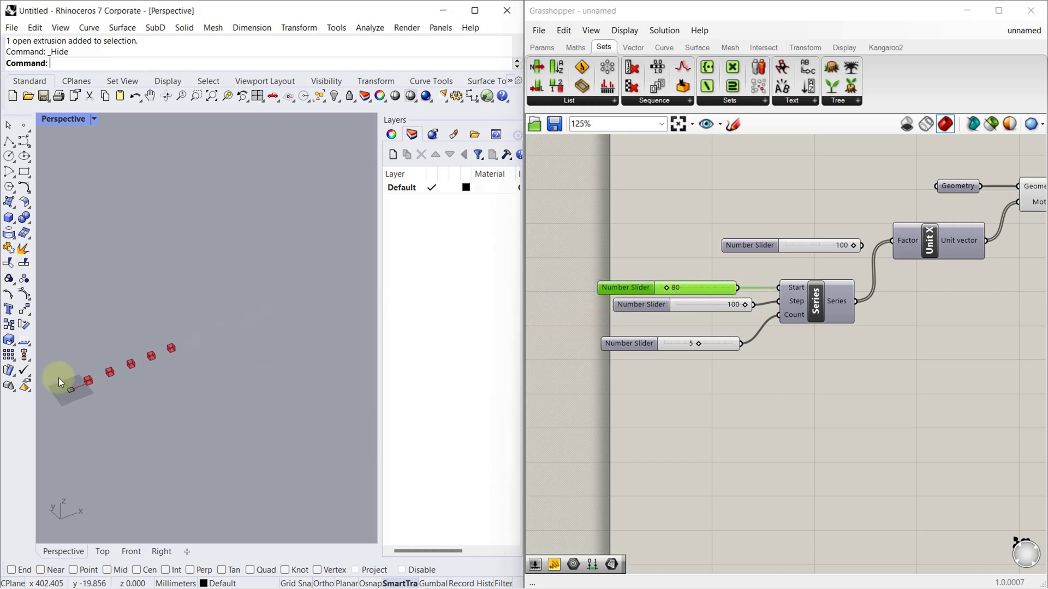
scroll(60, 382, up, 6)
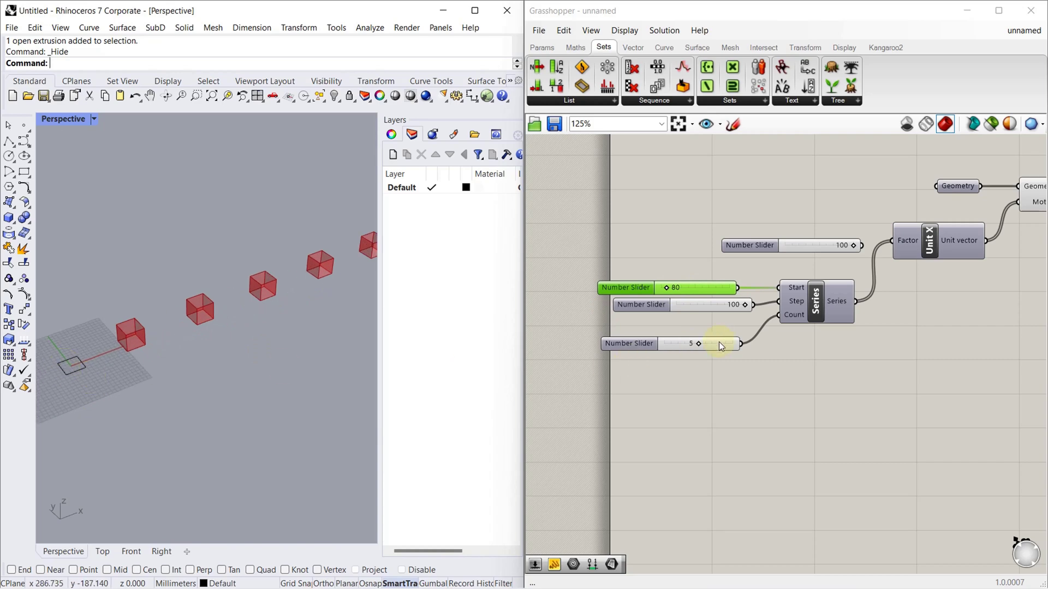
drag(744, 305, 719, 307)
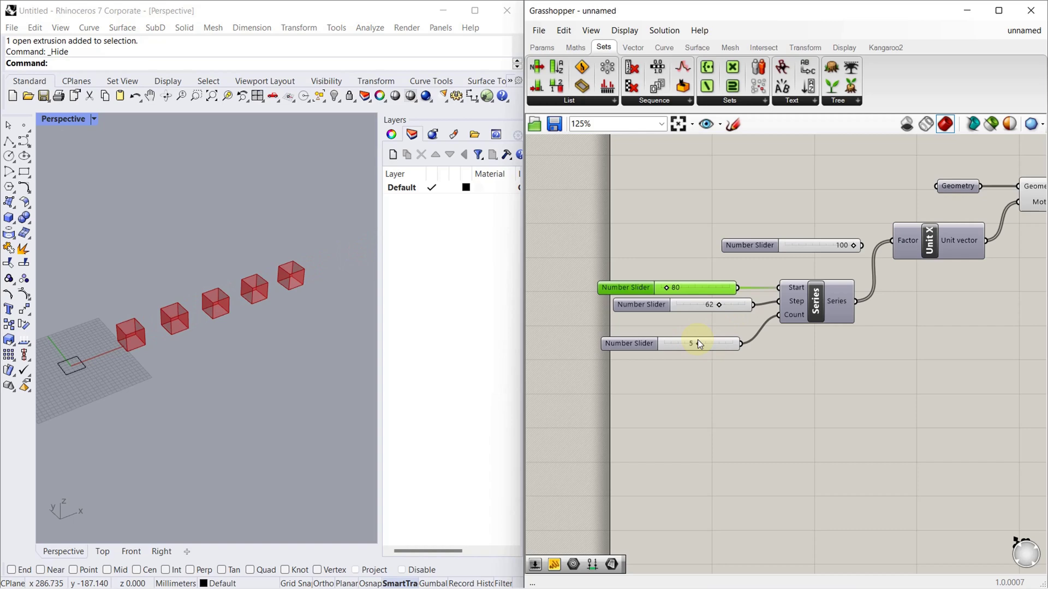
mouse_move(699, 345)
mouse_down()
mouse_move(718, 343)
mouse_move(681, 339)
mouse_move(704, 344)
mouse_up()
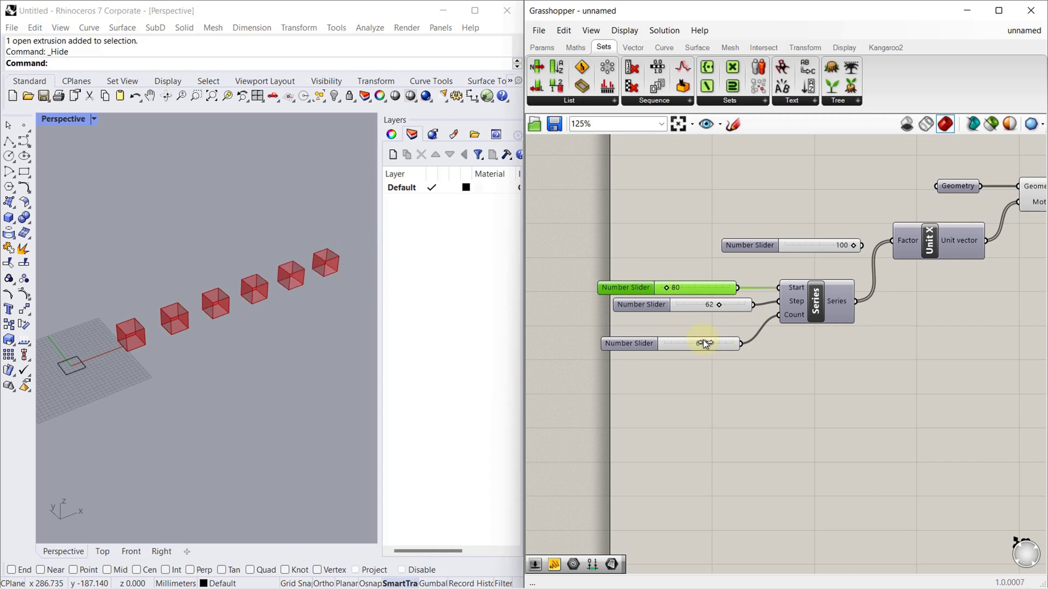
click(712, 373)
click(732, 344)
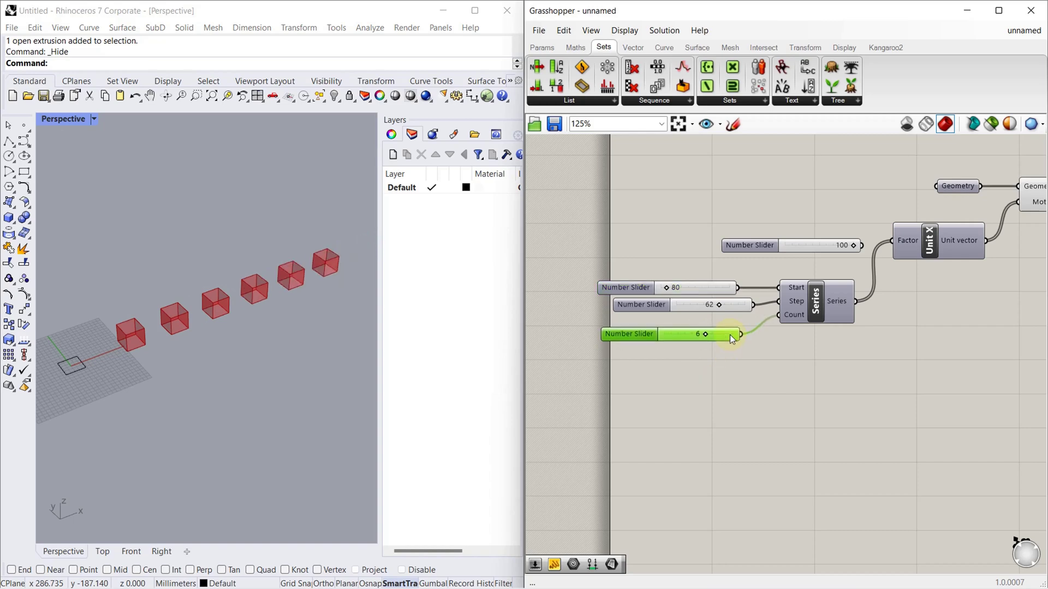
click(746, 359)
scroll(899, 389, down, 3)
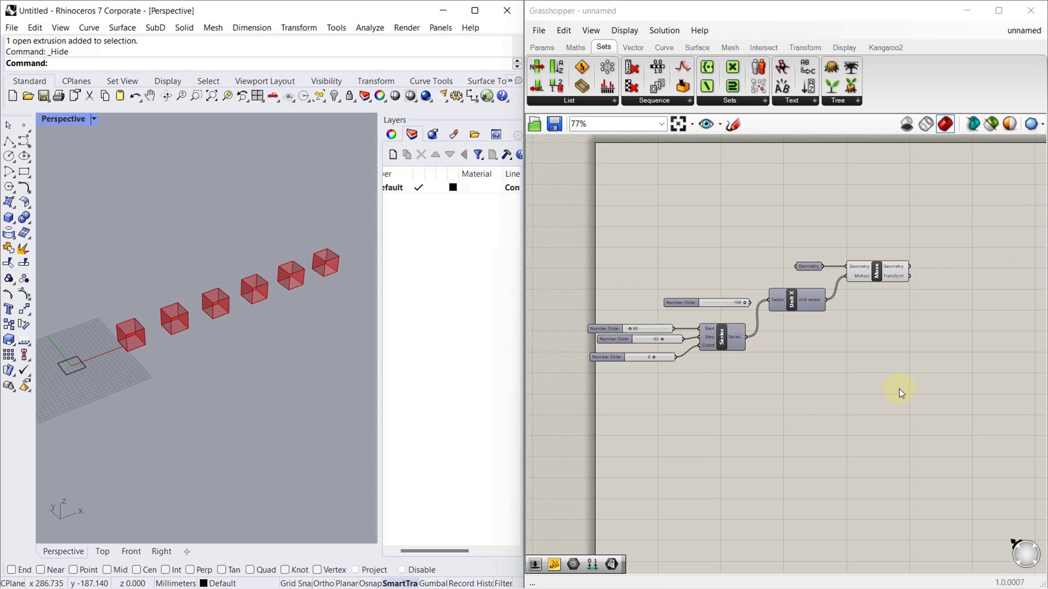